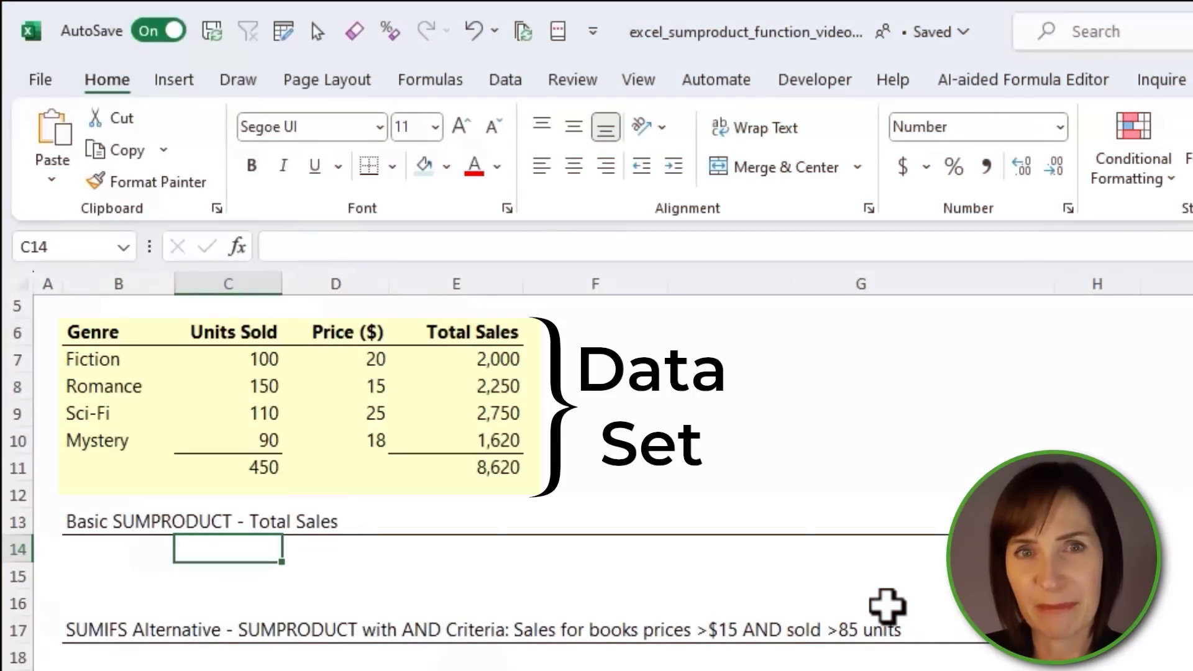
- Enter =SUMPRODUCT(C7:C10,D7:D10) in C14 to total the sales at 8,620
{"action": "type", "text": "=SUMPRODUCT("}
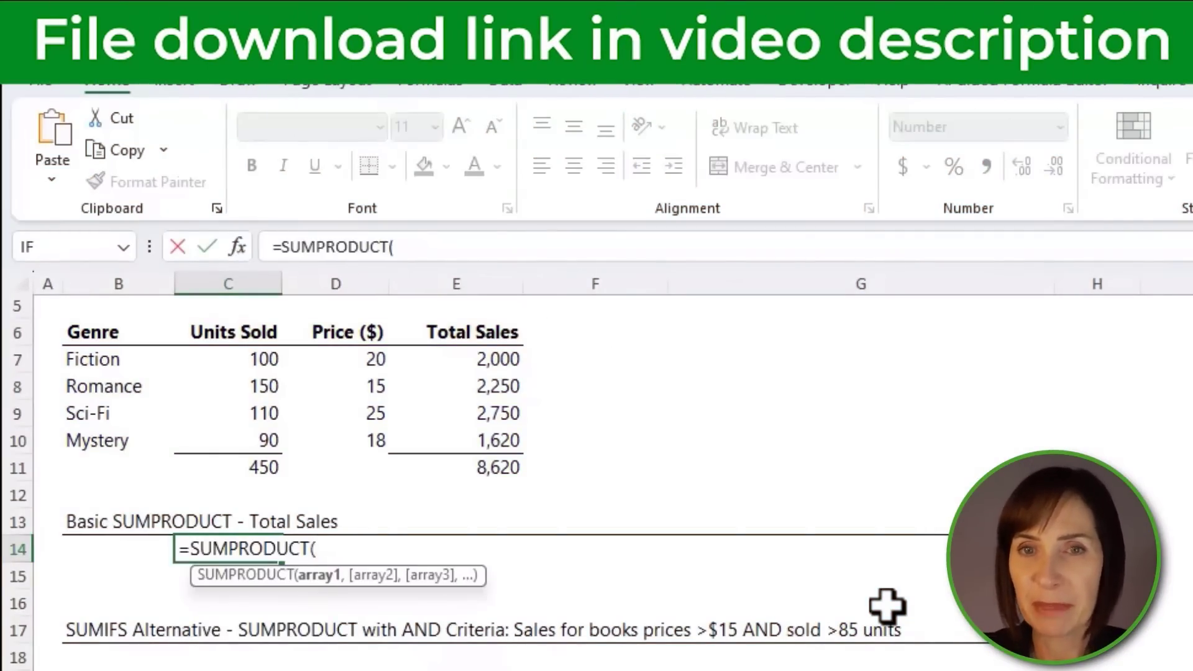
{"action": "left_click_drag", "start_coordinate": [246, 359], "coordinate": [234, 428]}
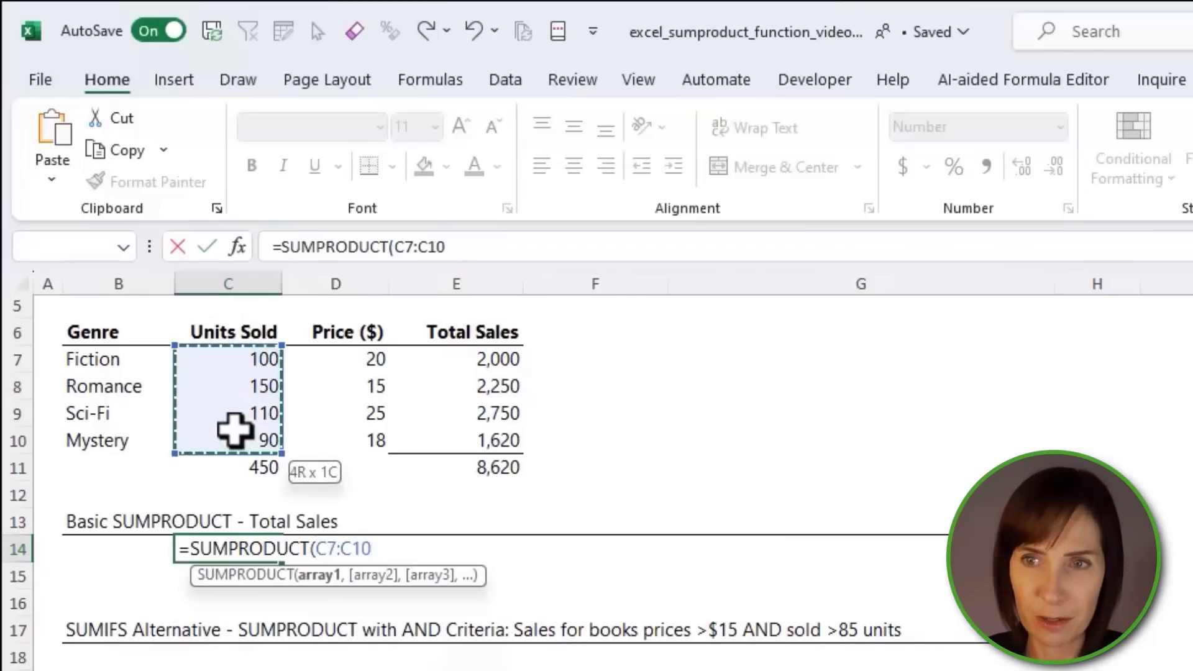
{"action": "type", "text": ","}
{"action": "left_click_drag", "start_coordinate": [338, 362], "coordinate": [351, 438]}
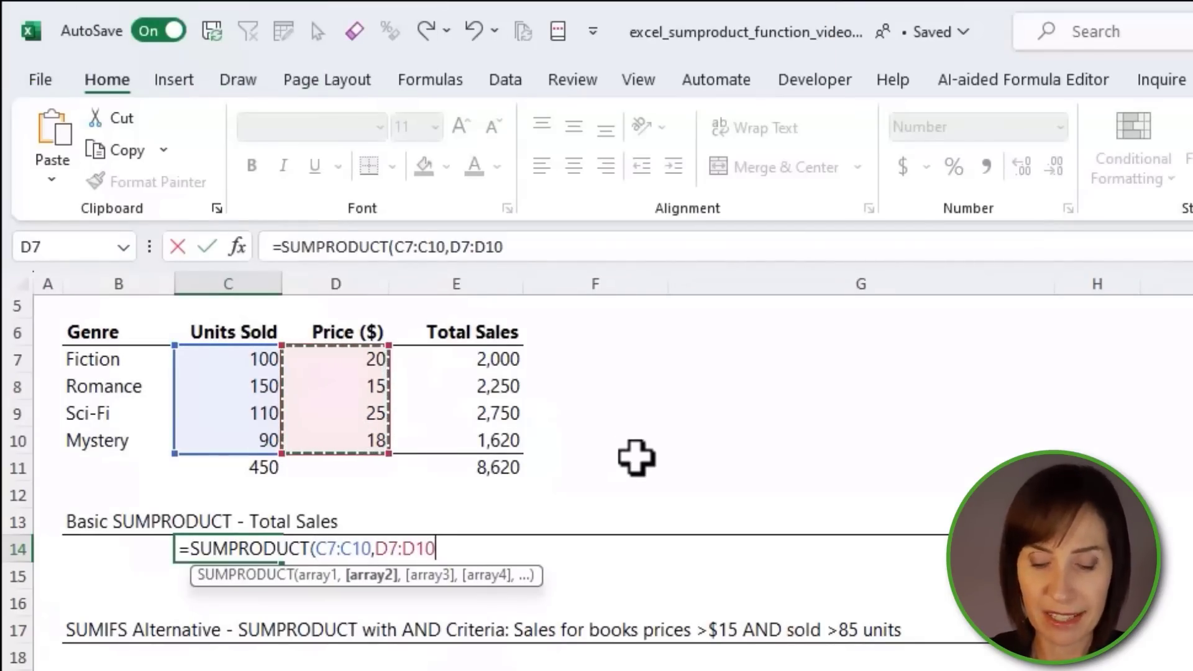
{"action": "type", "text": ")"}
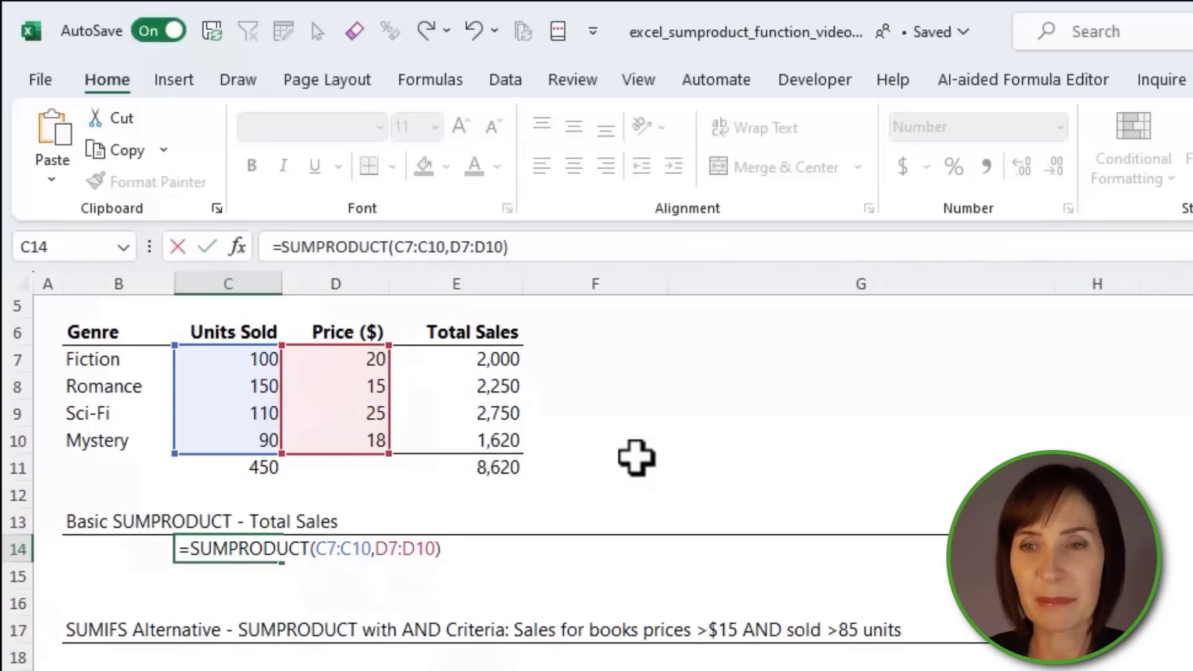
{"action": "key", "text": "Return"}
- Review C14's referenced ranges, then select the Total Sales figures for comparison
{"action": "key", "text": "Up"}
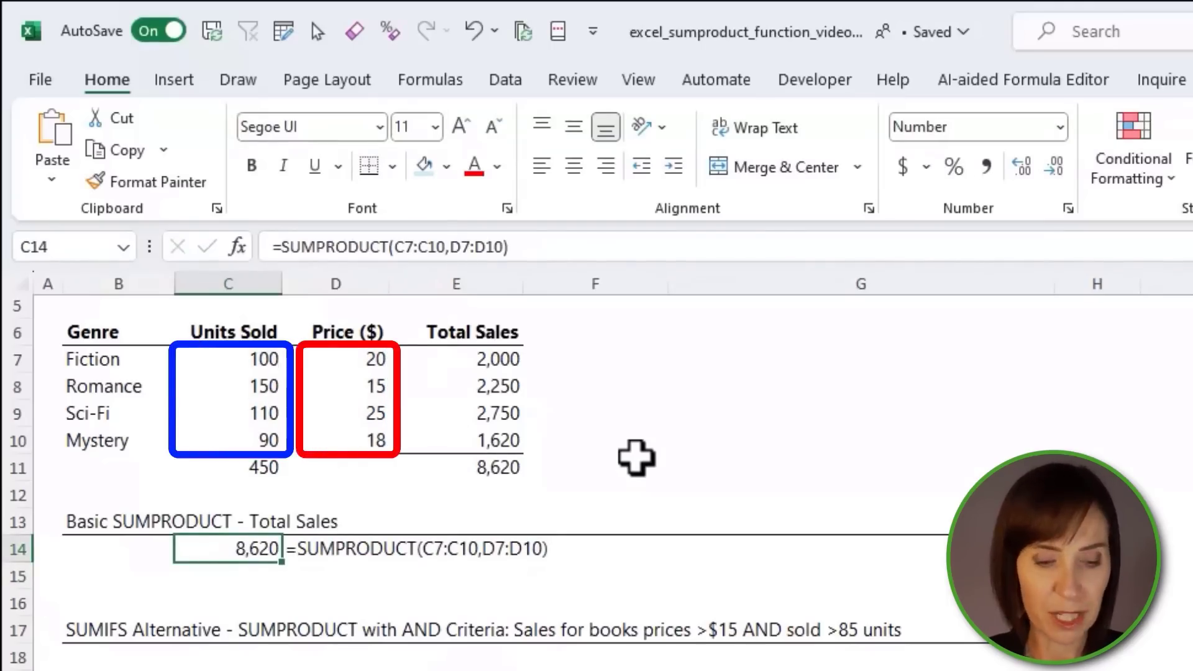
{"action": "key", "text": "F2"}
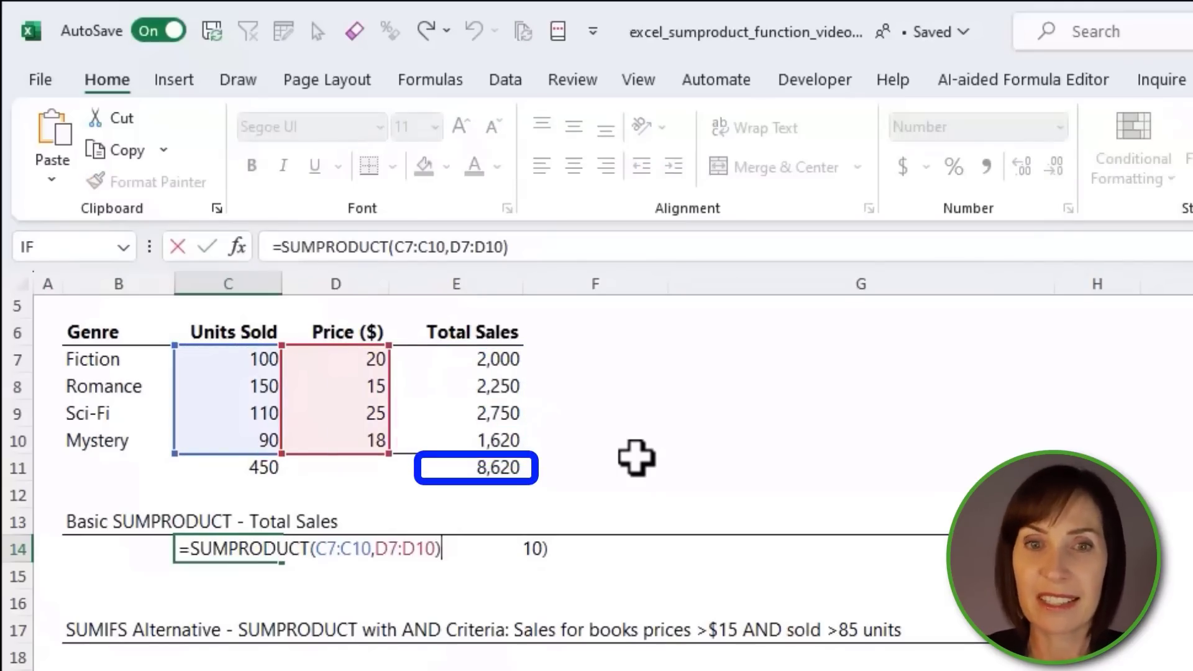
{"action": "key", "text": "Escape"}
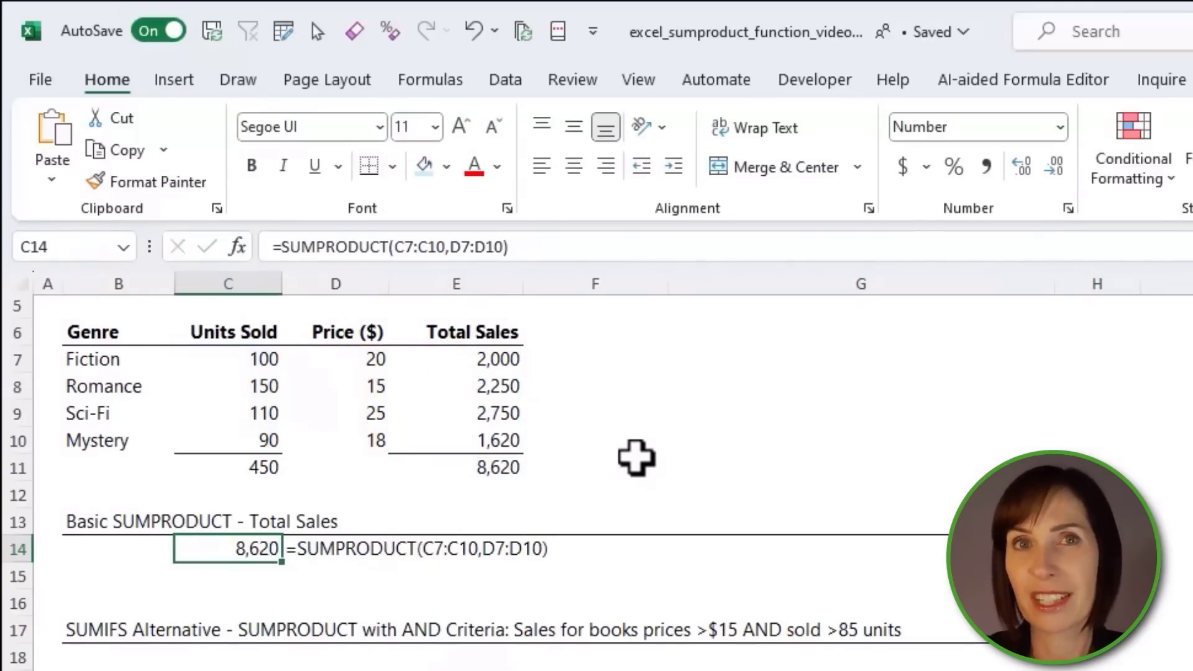
{"action": "left_click_drag", "start_coordinate": [497, 359], "coordinate": [497, 467]}
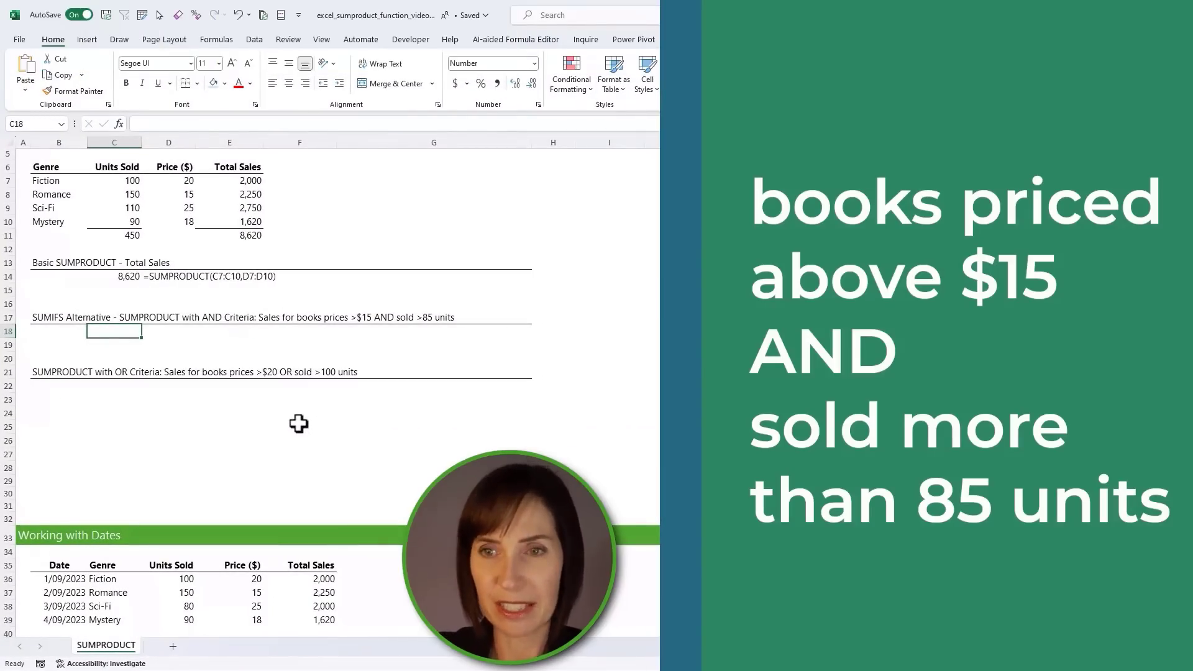
- Begin the AND-criteria formula in C18 with =SUMPRODUCT((
{"action": "type", "text": "=SUMPRODUCT(("}
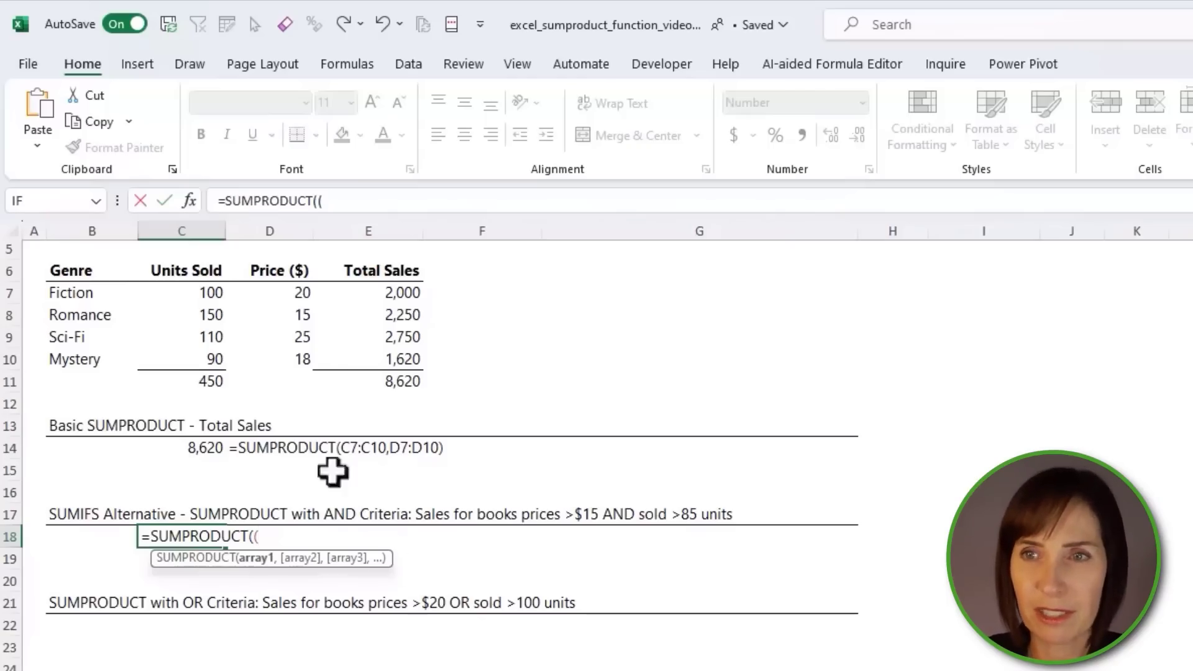
- Complete C18 as =SUMPRODUCT((C7:C10>85)*(D7:D10>15),C7:C10,D7:D10), returning 6,370
{"action": "left_click_drag", "start_coordinate": [211, 297], "coordinate": [224, 358]}
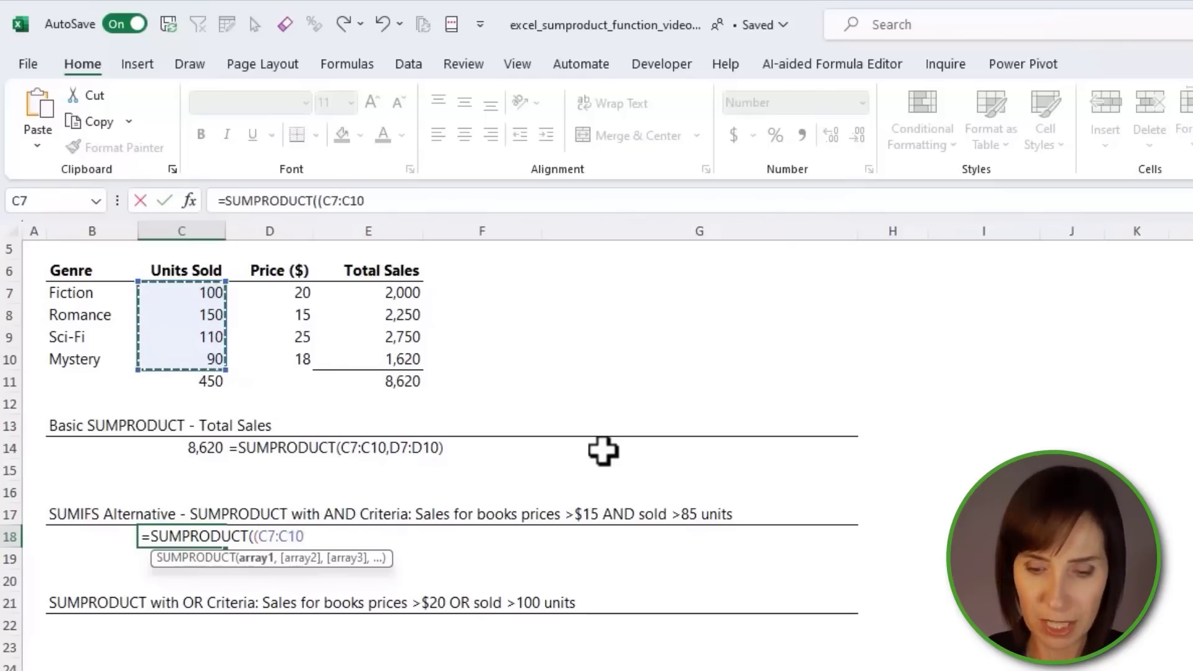
{"action": "type", "text": ">85)*("}
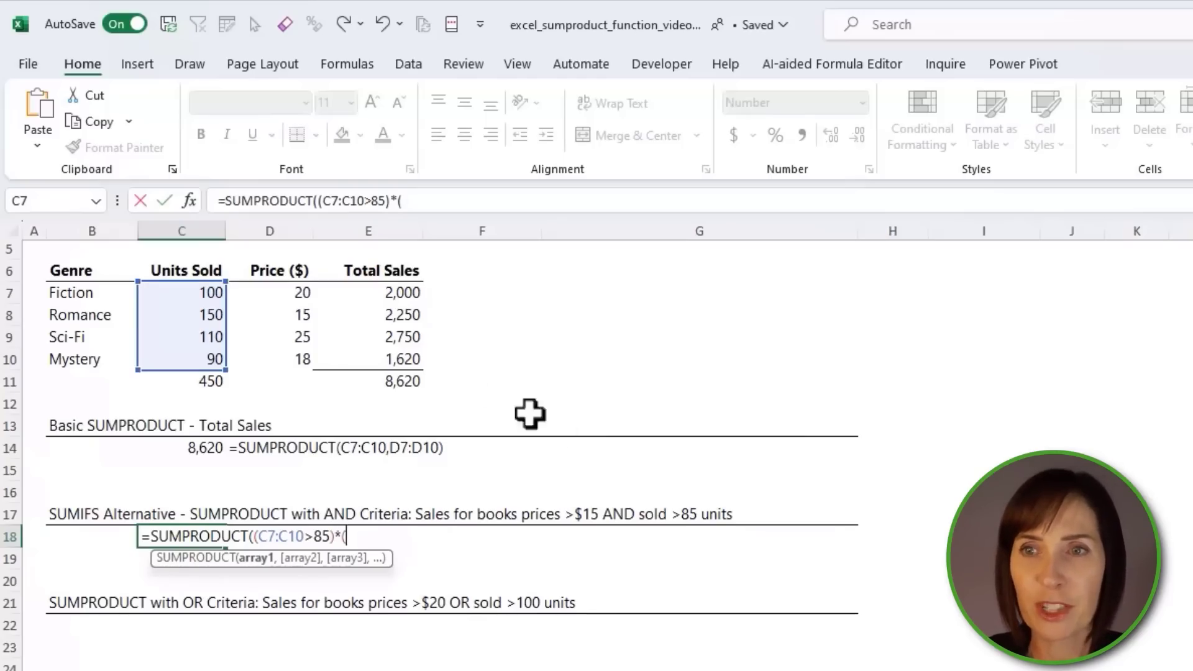
{"action": "left_click_drag", "start_coordinate": [299, 295], "coordinate": [298, 363]}
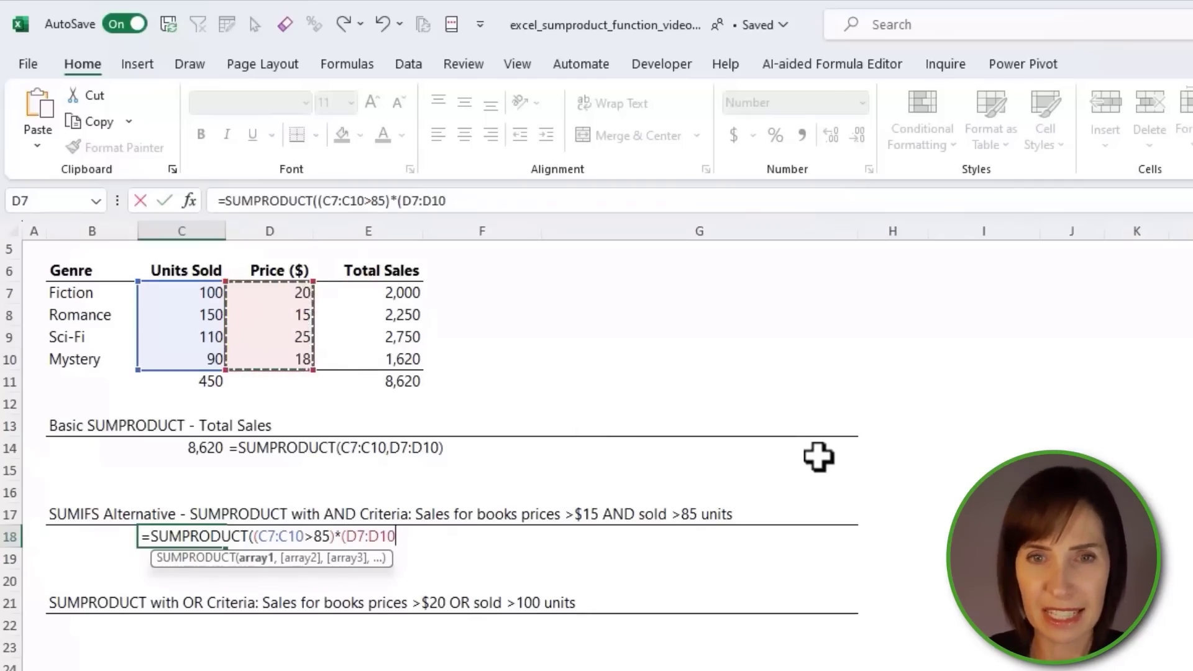
{"action": "type", "text": ">15"}
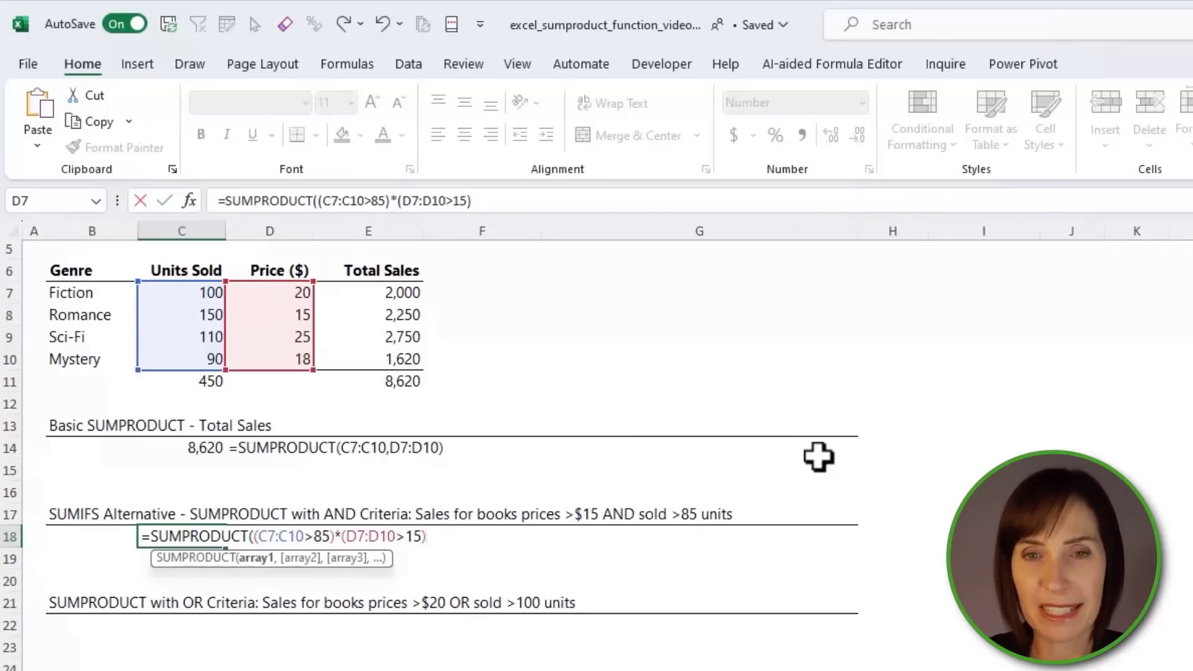
{"action": "type", "text": "),"}
{"action": "left_click_drag", "start_coordinate": [180, 292], "coordinate": [182, 361]}
{"action": "type", "text": ","}
{"action": "left_click_drag", "start_coordinate": [272, 292], "coordinate": [274, 362]}
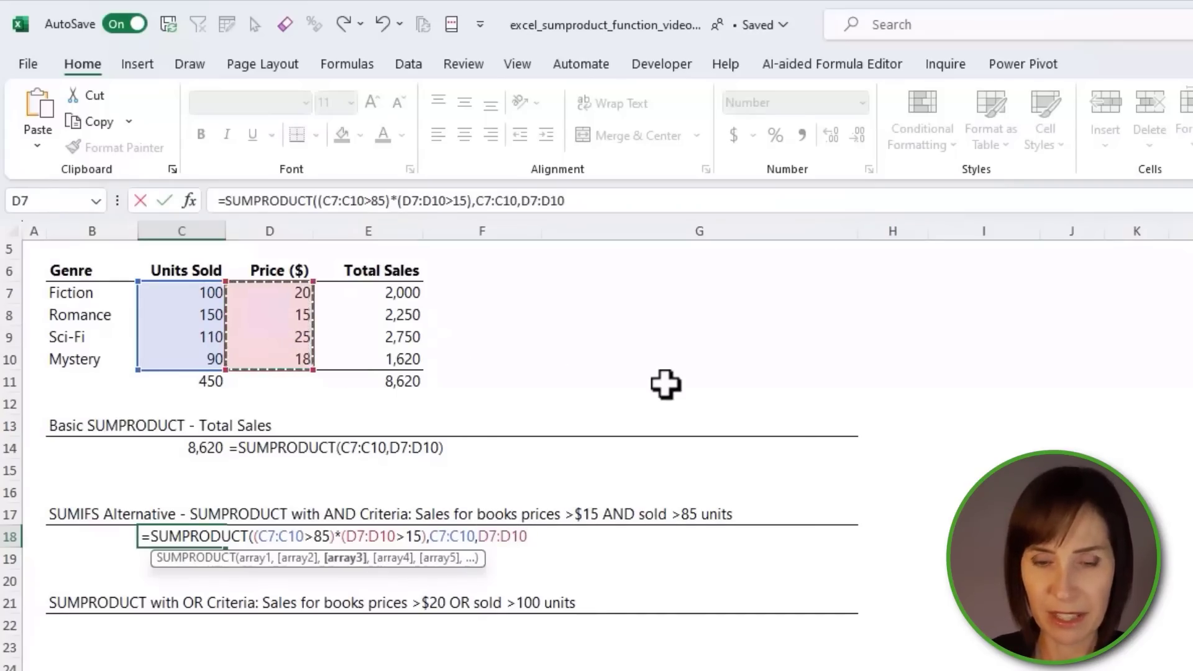
{"action": "type", "text": ")"}
{"action": "key", "text": "Return"}
{"action": "key", "text": "Up"}
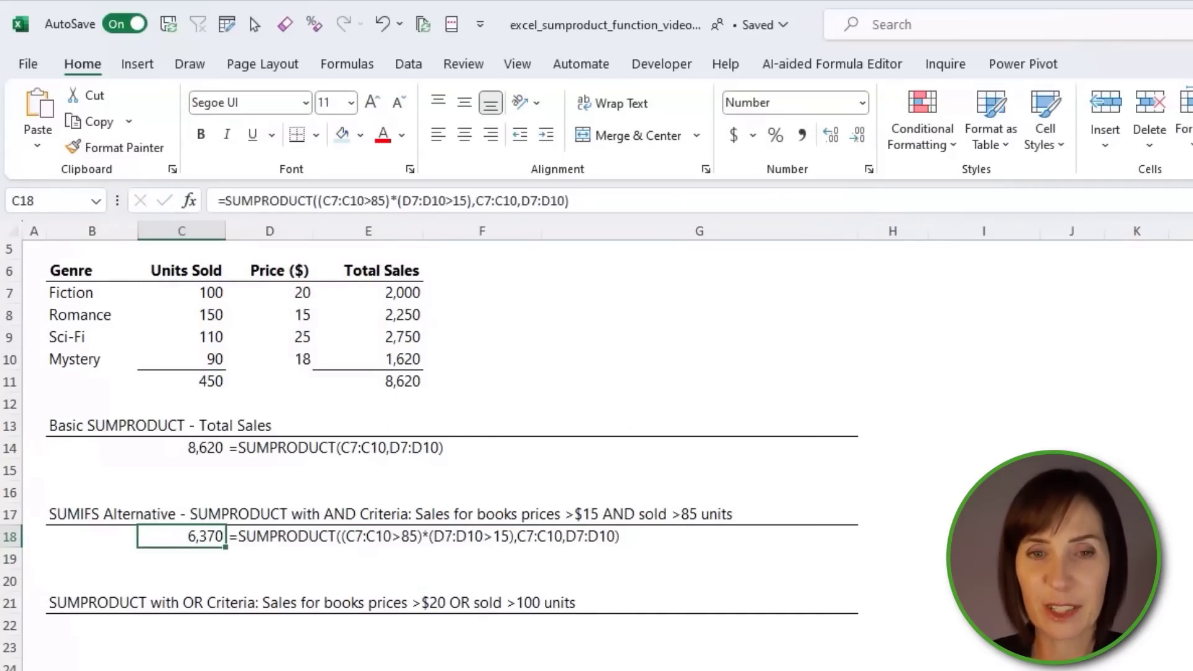
{"action": "left_click_drag", "start_coordinate": [318, 200], "coordinate": [390, 200]}
{"action": "key", "text": "F9"}
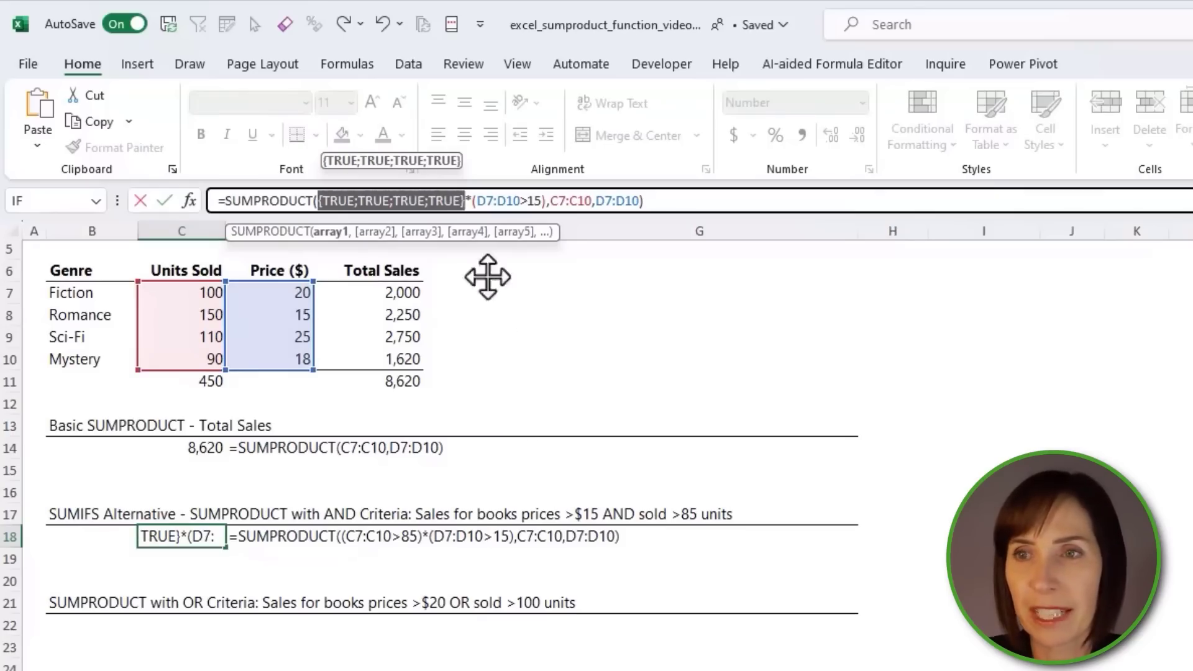
{"action": "left_click_drag", "start_coordinate": [473, 200], "coordinate": [548, 202]}
{"action": "key", "text": "F9"}
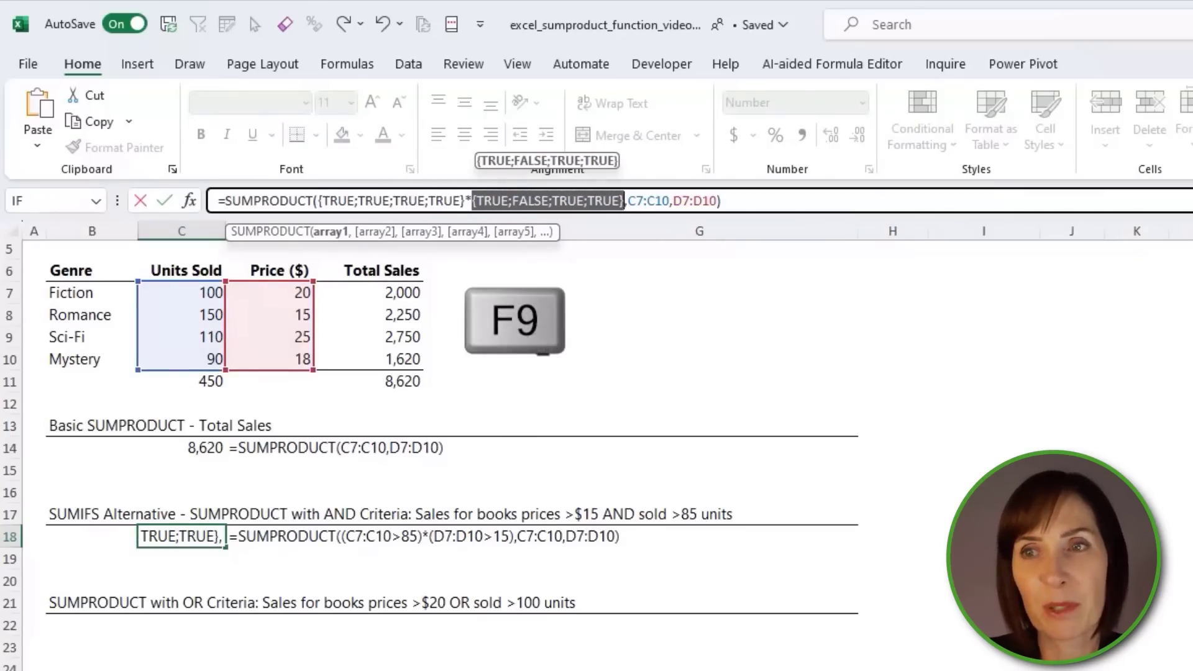
{"action": "left_click", "coordinate": [627, 201]}
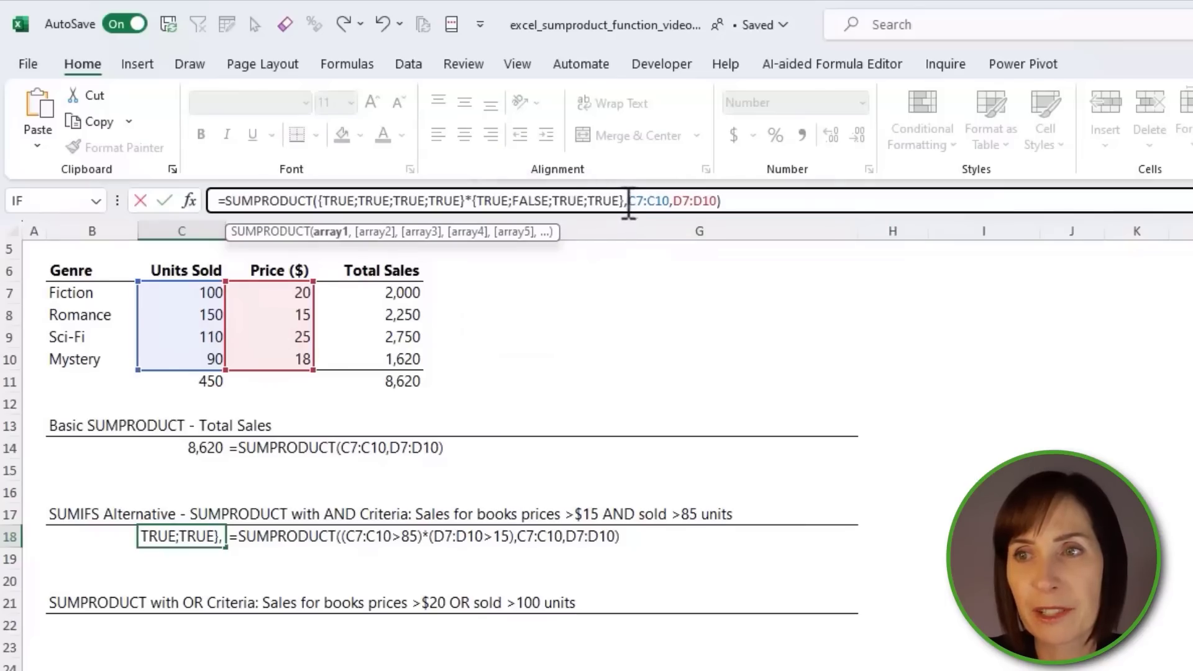
{"action": "left_click_drag", "start_coordinate": [624, 202], "coordinate": [337, 211]}
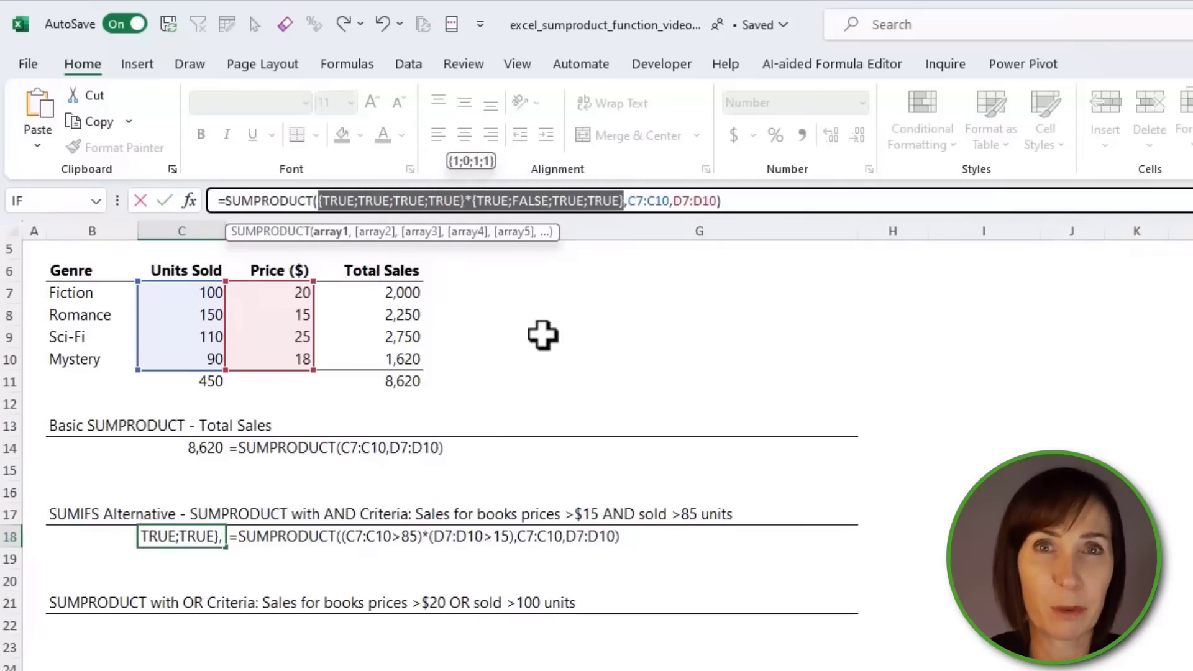
{"action": "key", "text": "F9"}
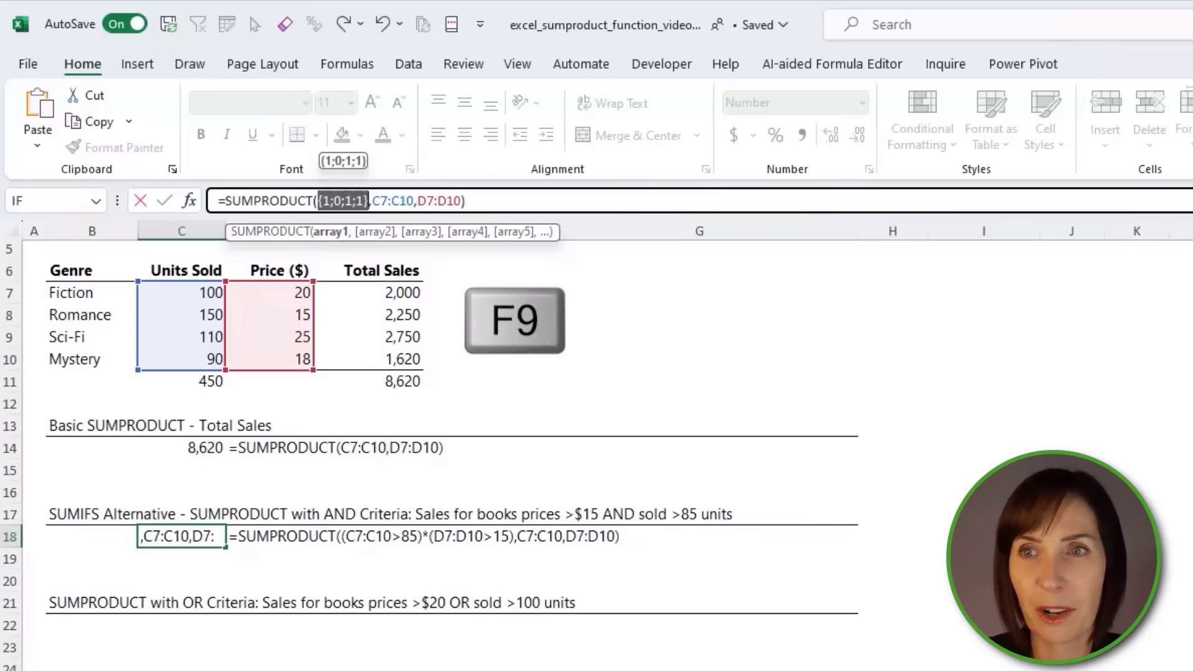
{"action": "left_click", "coordinate": [329, 200]}
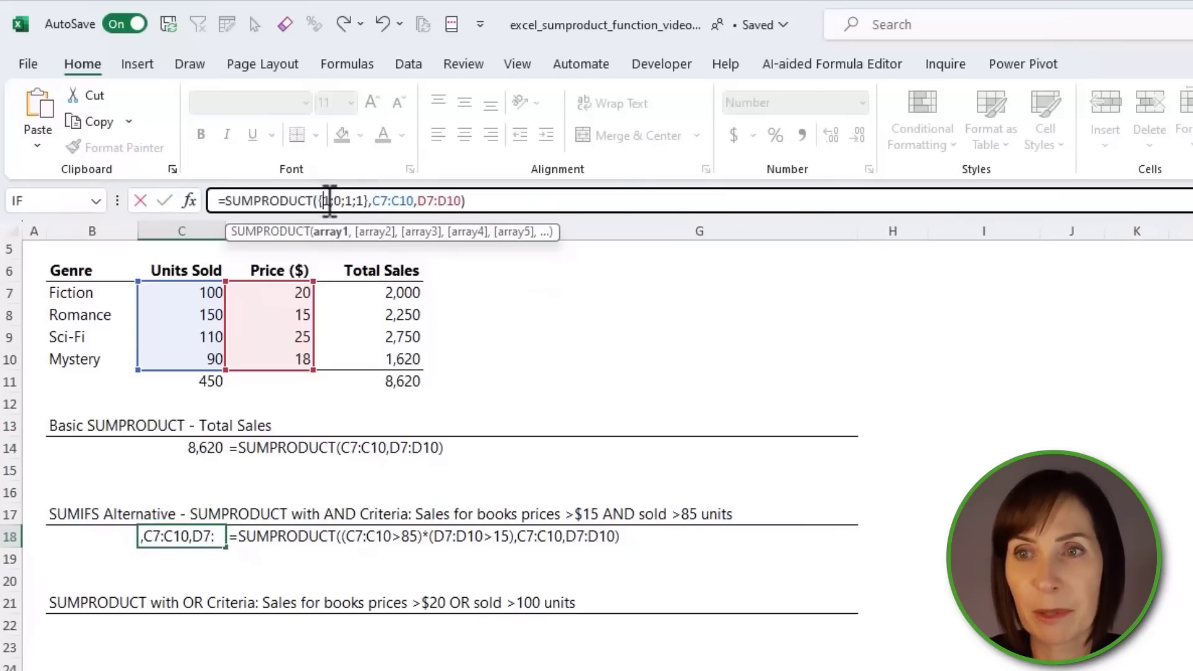
{"action": "left_click_drag", "start_coordinate": [334, 200], "coordinate": [341, 200]}
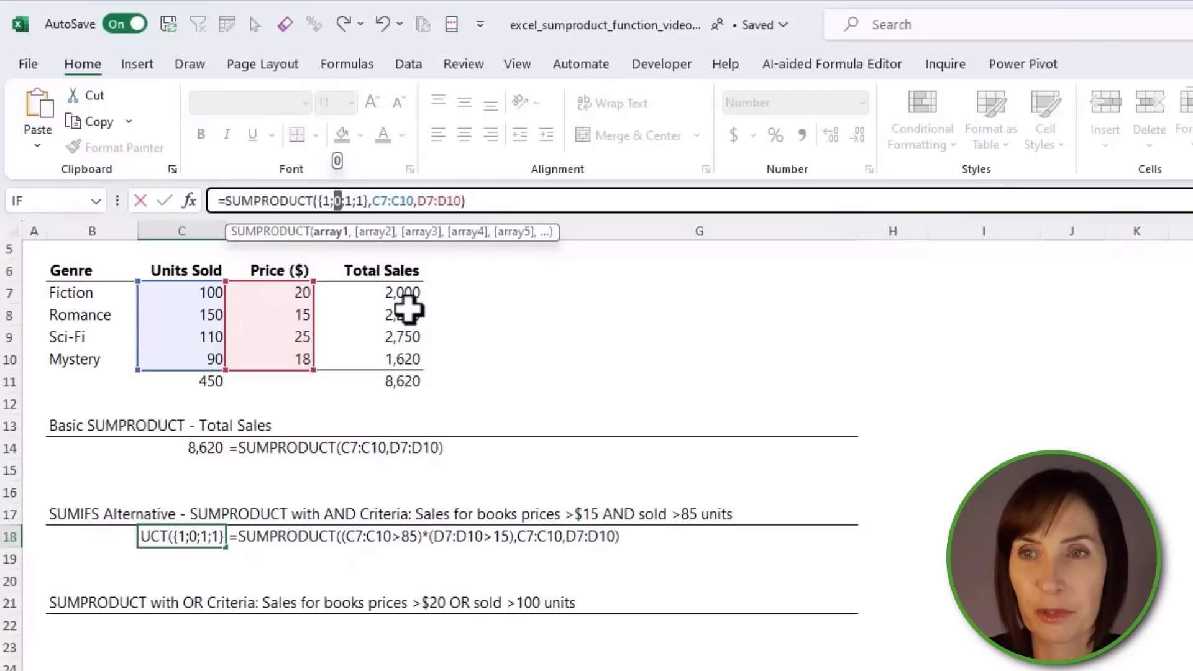
{"action": "left_click_drag", "start_coordinate": [373, 200], "coordinate": [517, 200]}
{"action": "key", "text": "F9"}
{"action": "key", "text": "F9"}
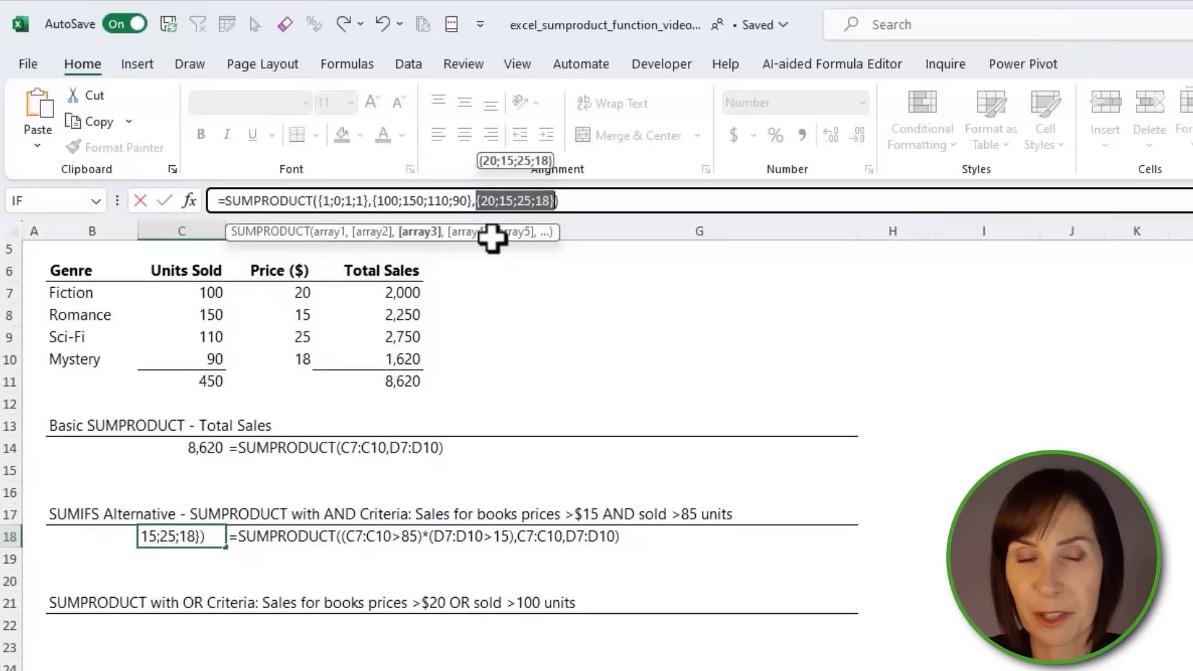
{"action": "double_click", "coordinate": [411, 200]}
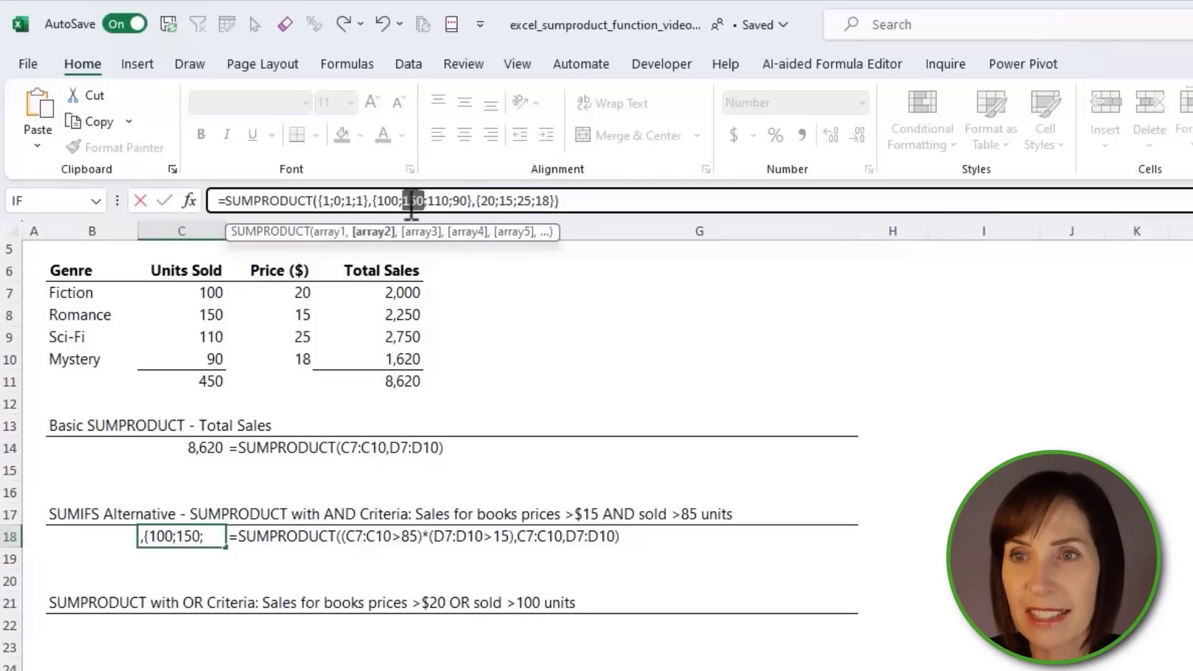
{"action": "double_click", "coordinate": [509, 200]}
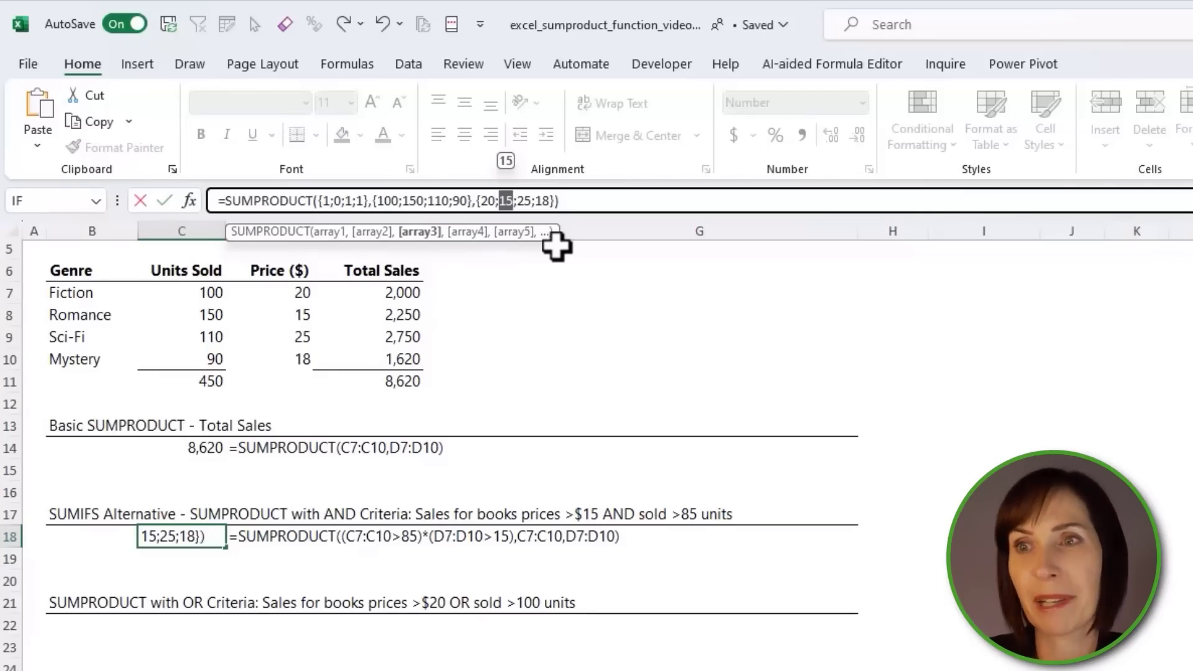
{"action": "key", "text": "Escape"}
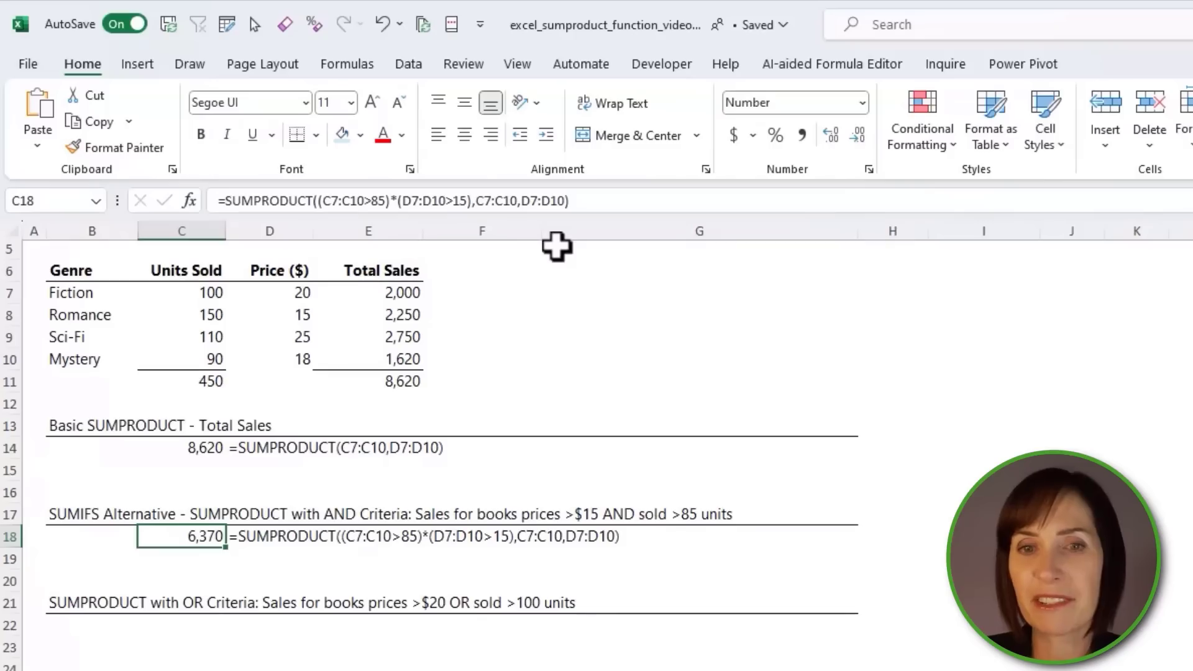
{"action": "left_click_drag", "start_coordinate": [413, 292], "coordinate": [404, 362]}
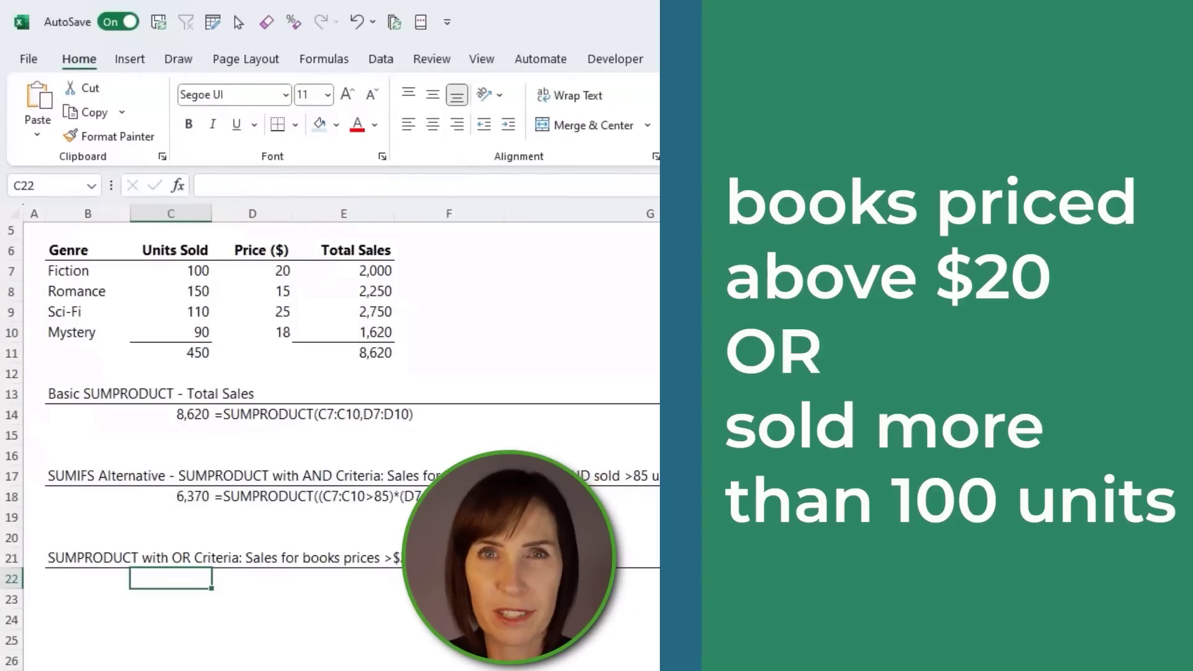
- Start C22 with SUMPRODUCT(SIGN((C7:C10>100)+(D7:D10>20)) for the OR criteria
{"action": "type", "text": "="}
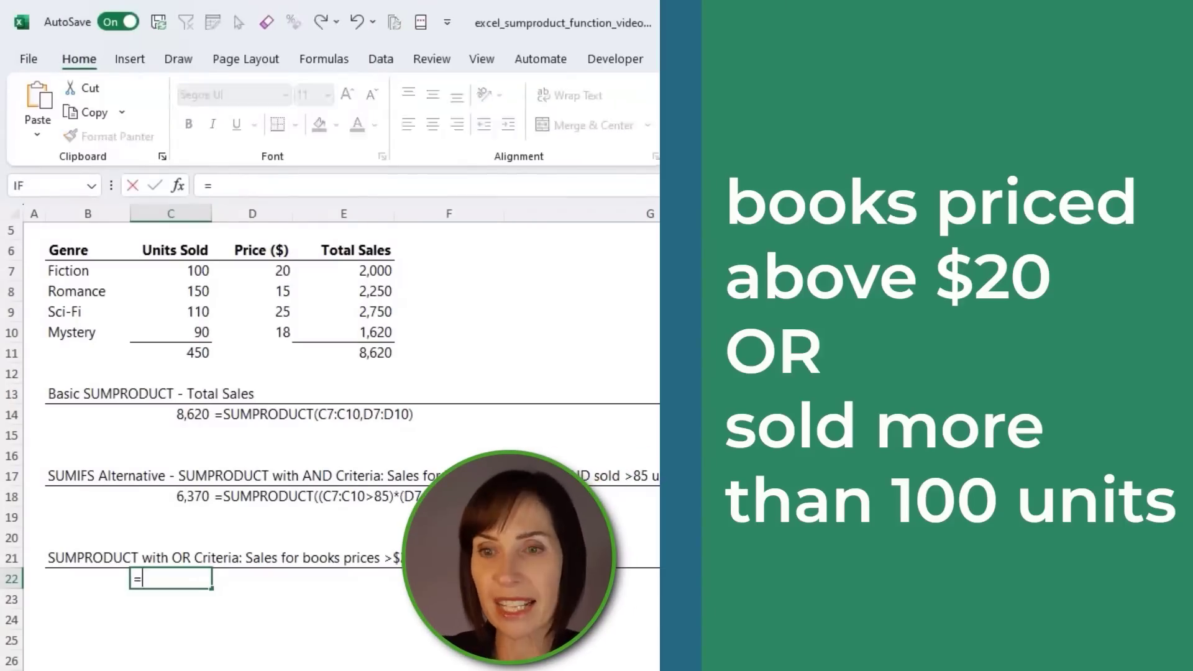
{"action": "type", "text": "sump"}
{"action": "key", "text": "Tab"}
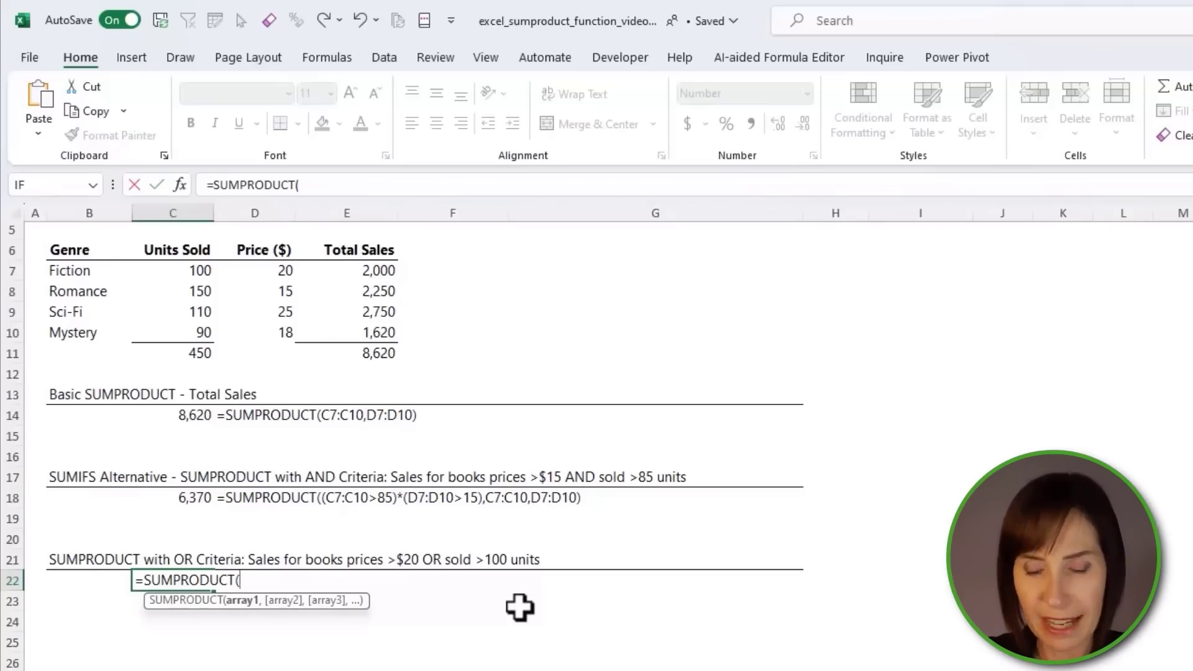
{"action": "type", "text": "sign"}
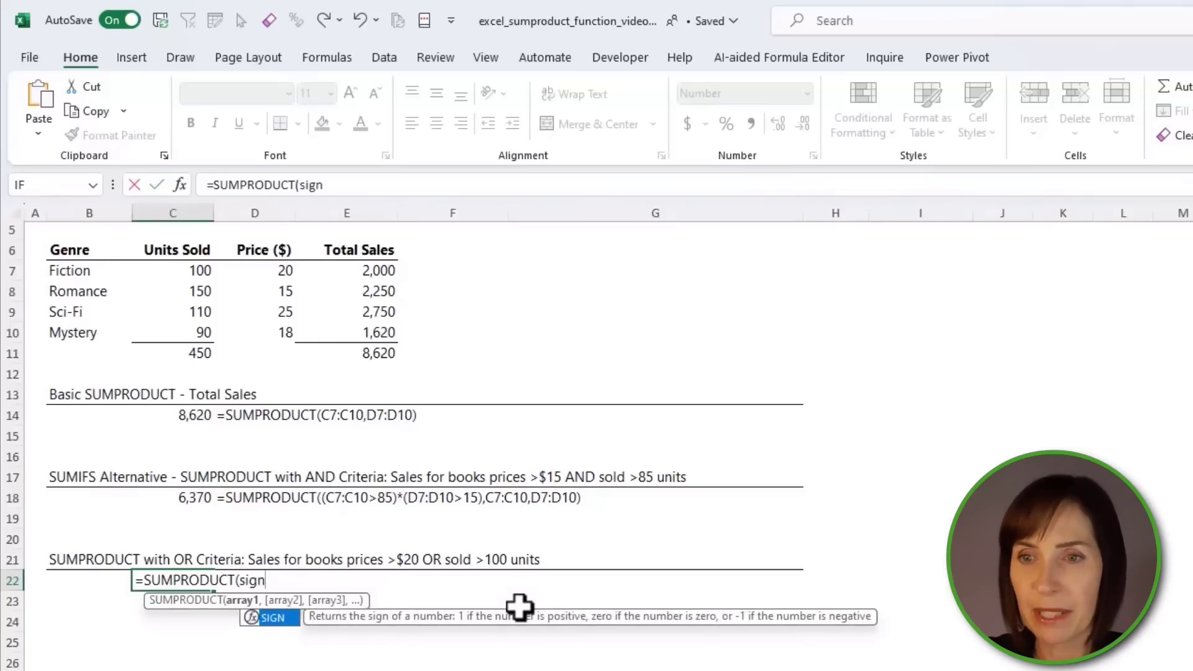
{"action": "key", "text": "Tab"}
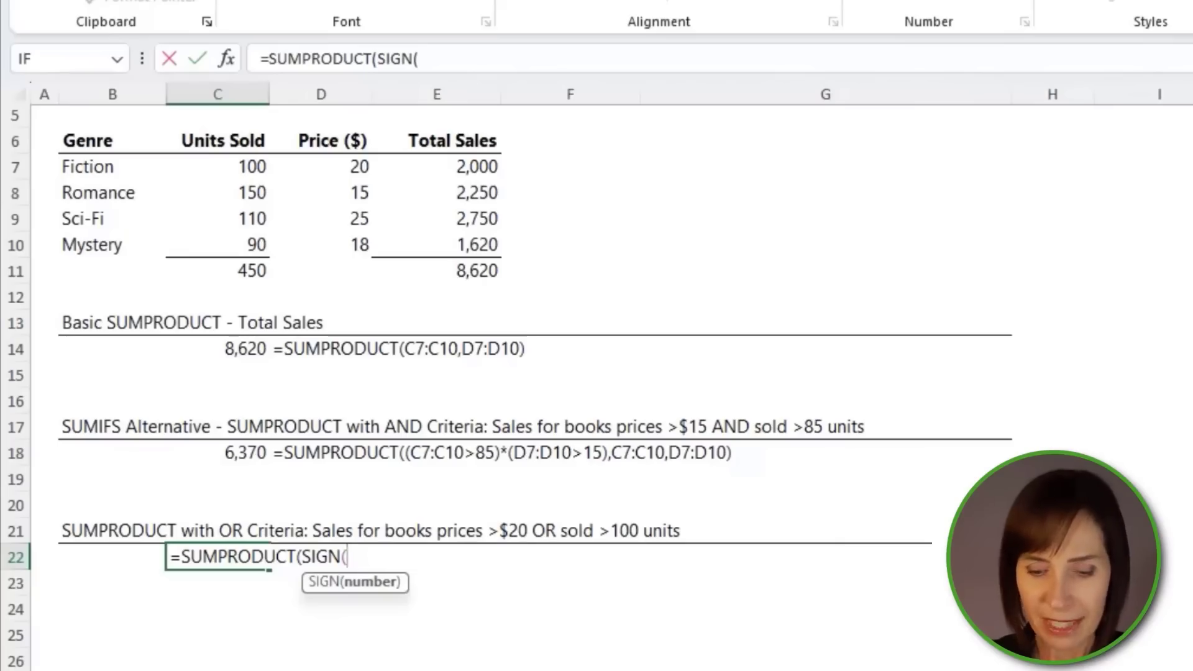
{"action": "left_click_drag", "start_coordinate": [226, 163], "coordinate": [229, 251]}
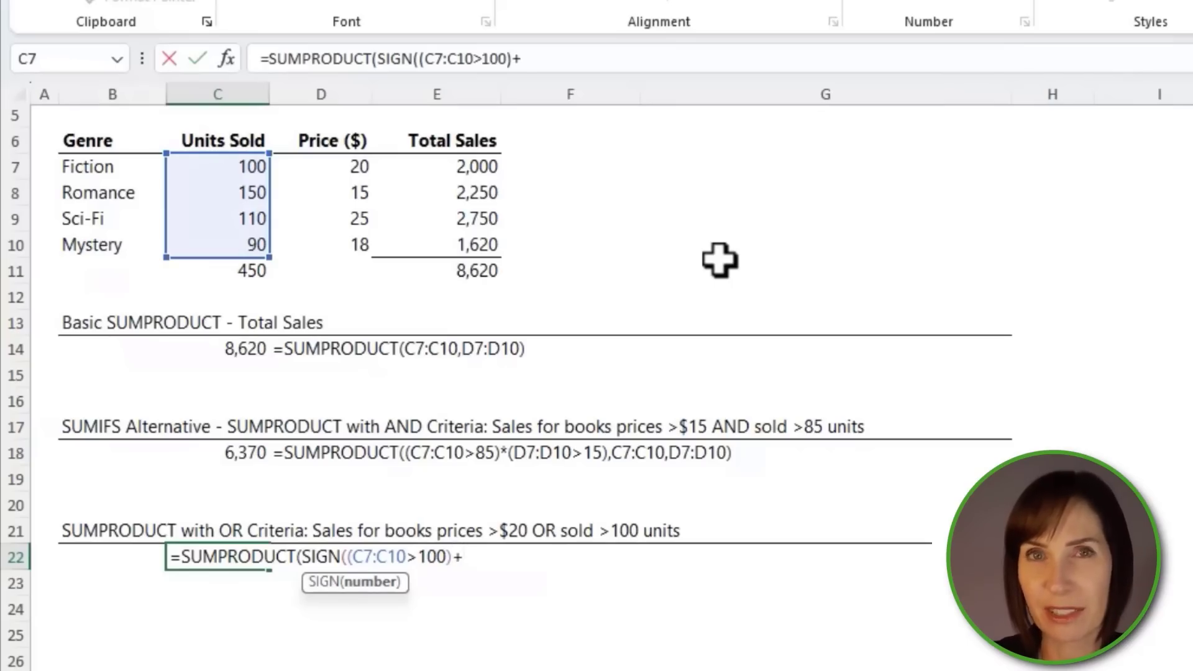
{"action": "type", "text": "("}
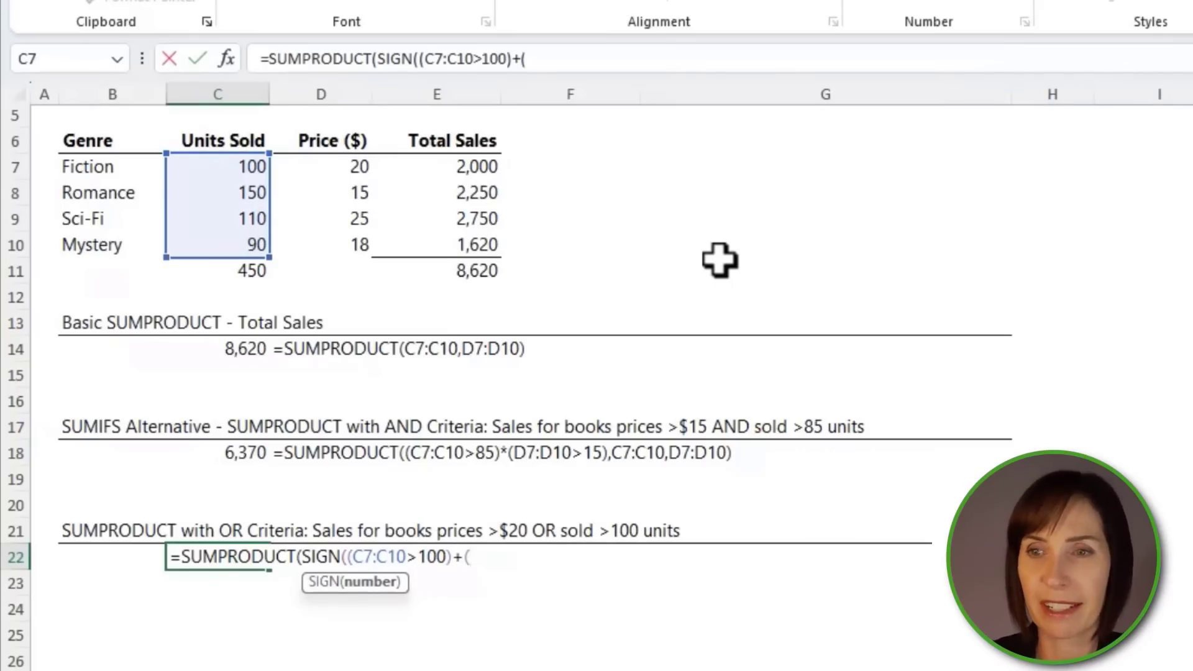
{"action": "left_click_drag", "start_coordinate": [348, 167], "coordinate": [362, 245]}
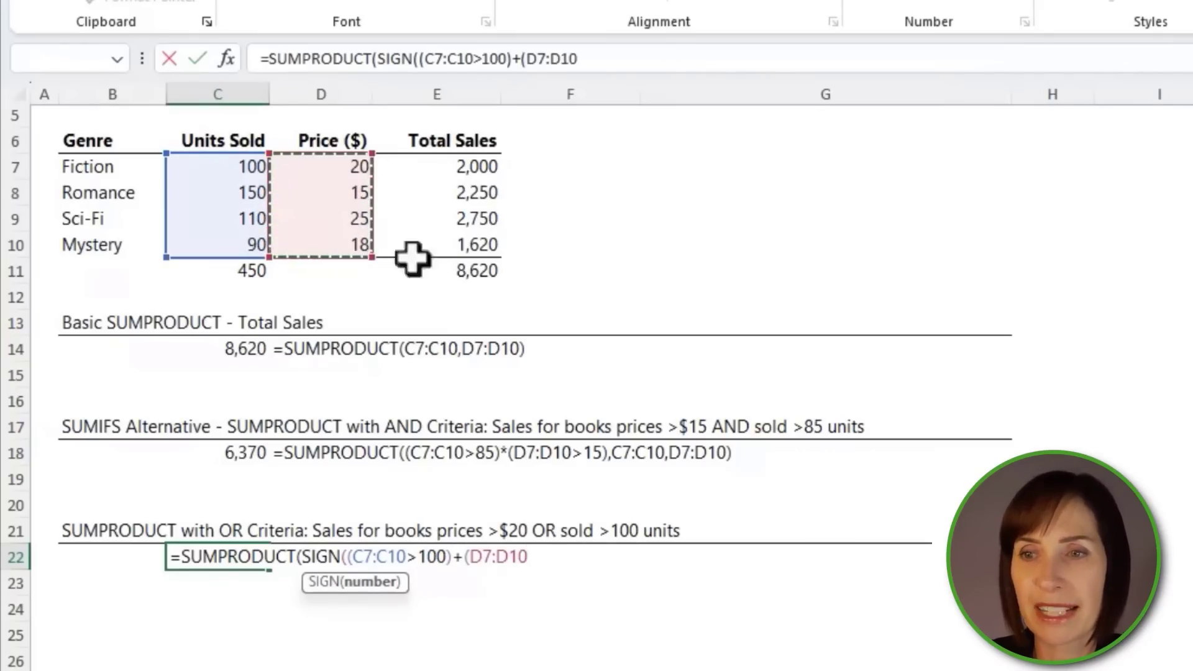
{"action": "type", "text": ">20"}
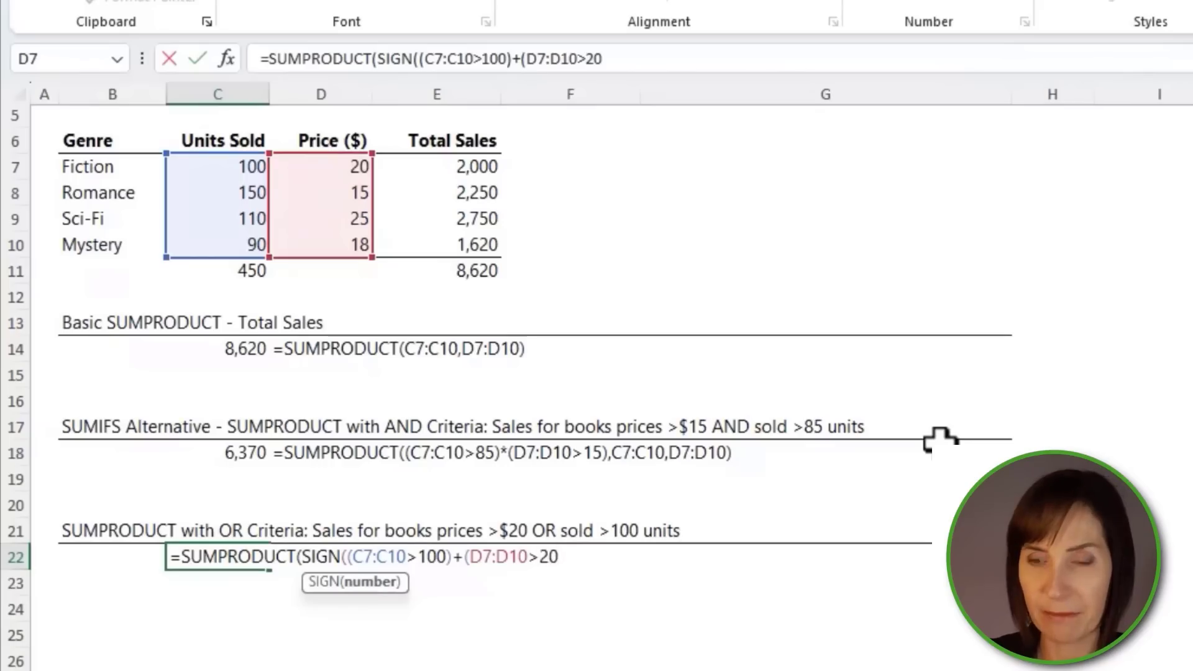
{"action": "type", "text": "))"}
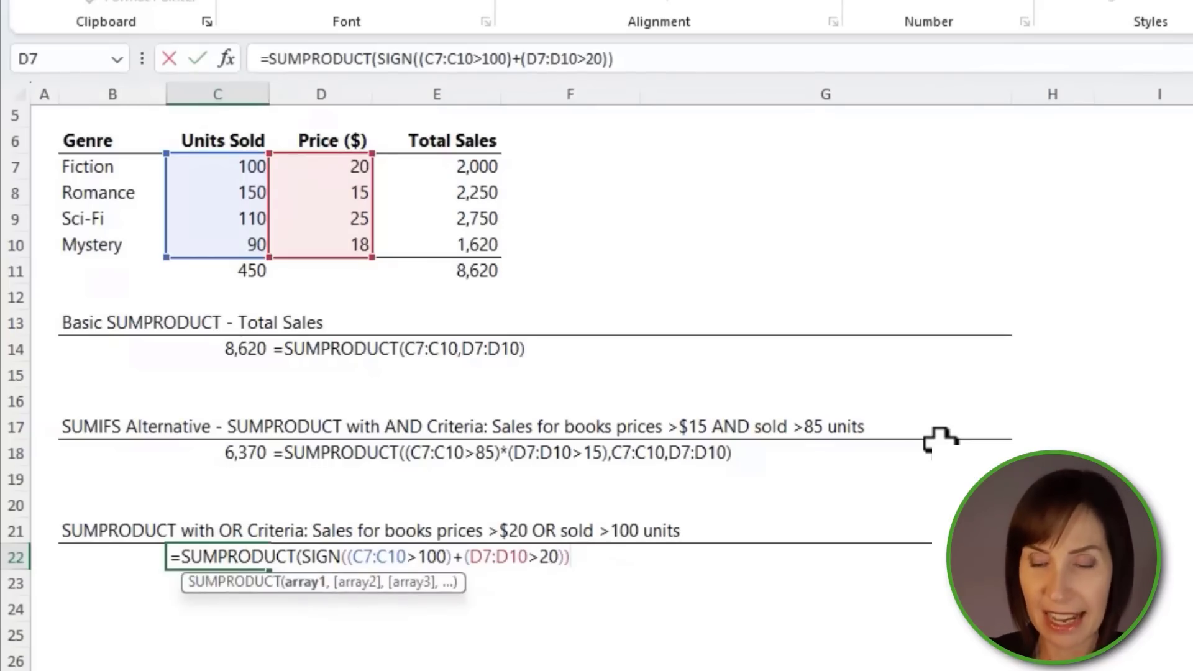
{"action": "type", "text": ","}
- Add the C7:C10 and D7:D10 arrays, giving 5,000, and reopen the formula for editing
{"action": "left_click_drag", "start_coordinate": [245, 166], "coordinate": [240, 244]}
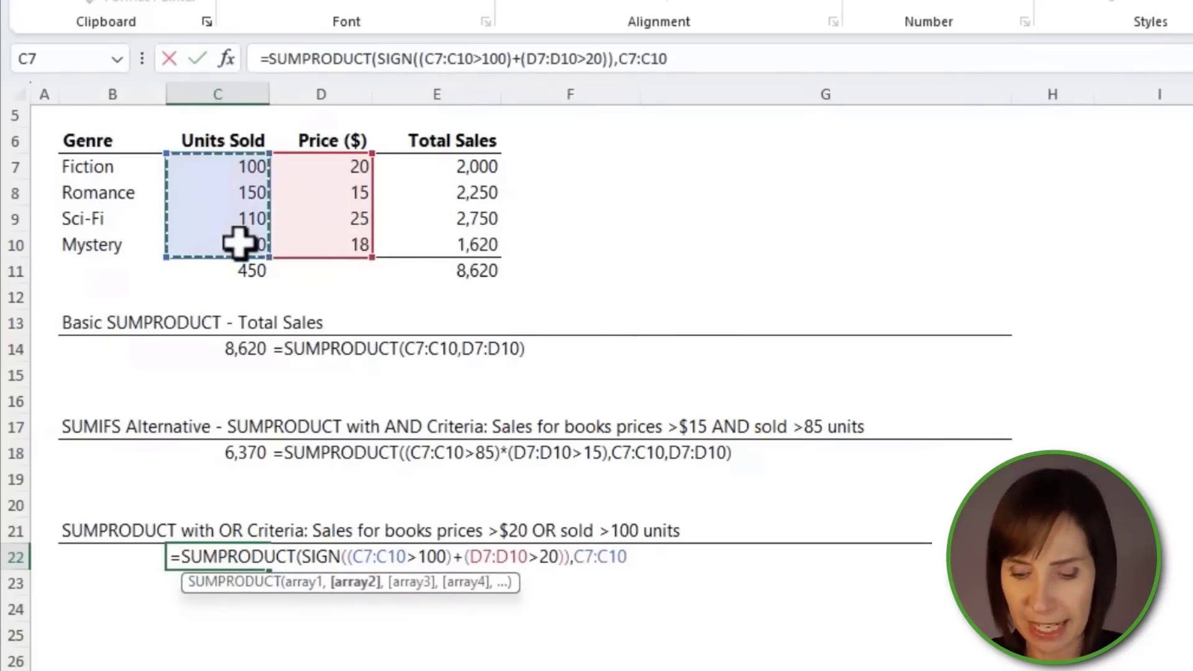
{"action": "type", "text": ","}
{"action": "left_click_drag", "start_coordinate": [314, 166], "coordinate": [321, 244]}
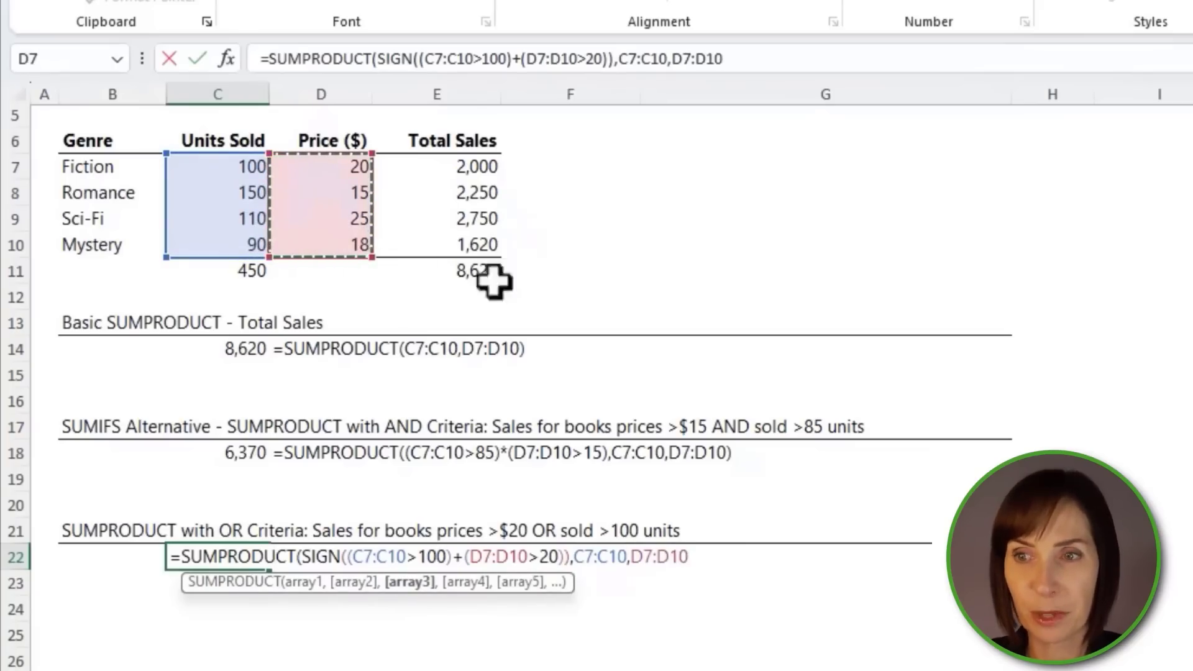
{"action": "type", "text": ")"}
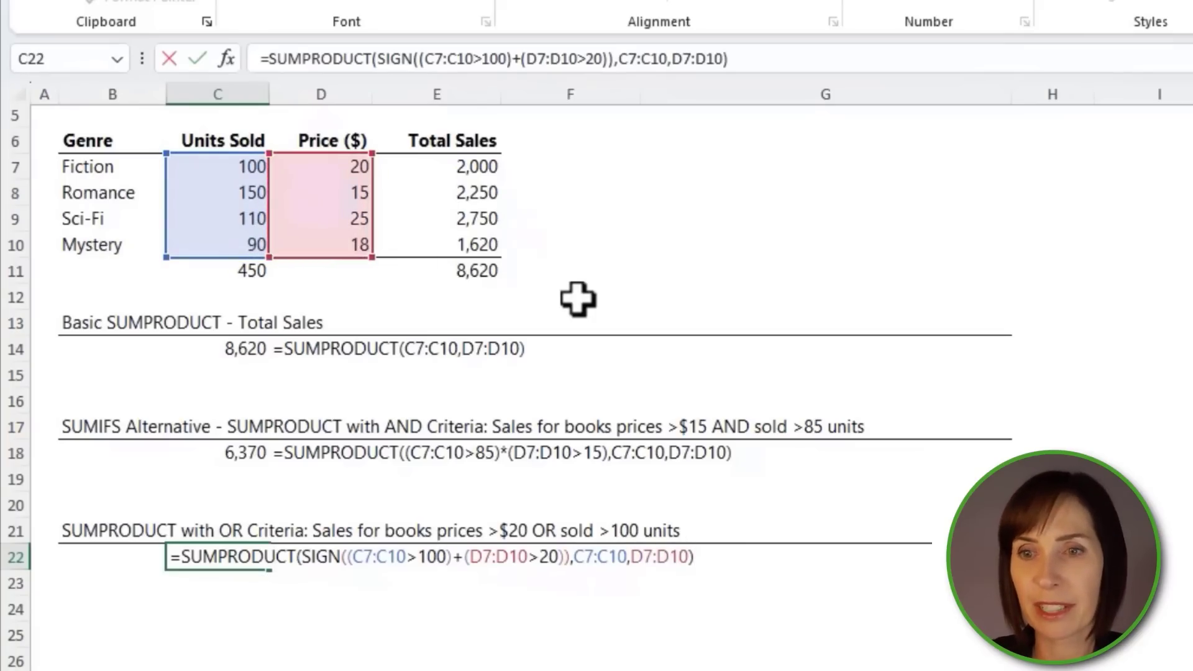
{"action": "key", "text": "Return"}
{"action": "key", "text": "Up"}
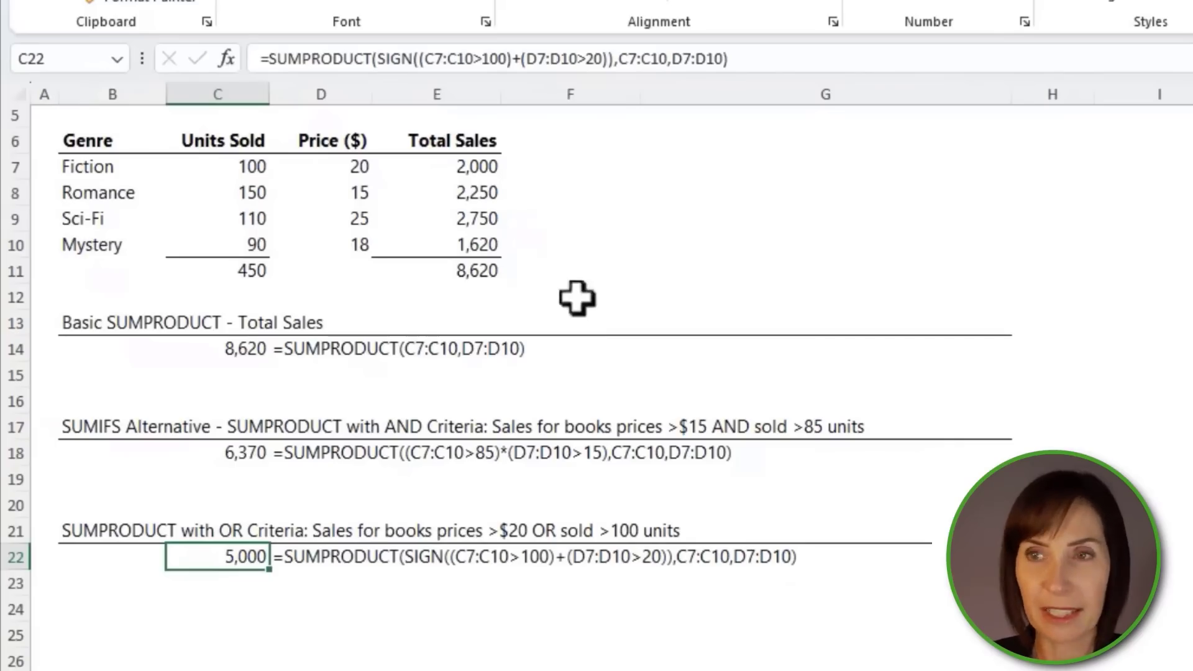
{"action": "left_click", "coordinate": [429, 59]}
{"action": "mouse_move", "coordinate": [426, 59]}
{"action": "left_mouse_down"}
{"action": "mouse_move", "coordinate": [501, 59]}
{"action": "mouse_move", "coordinate": [418, 59]}
{"action": "left_mouse_up"}
{"action": "left_click", "coordinate": [496, 59]}
{"action": "key", "text": "F9"}
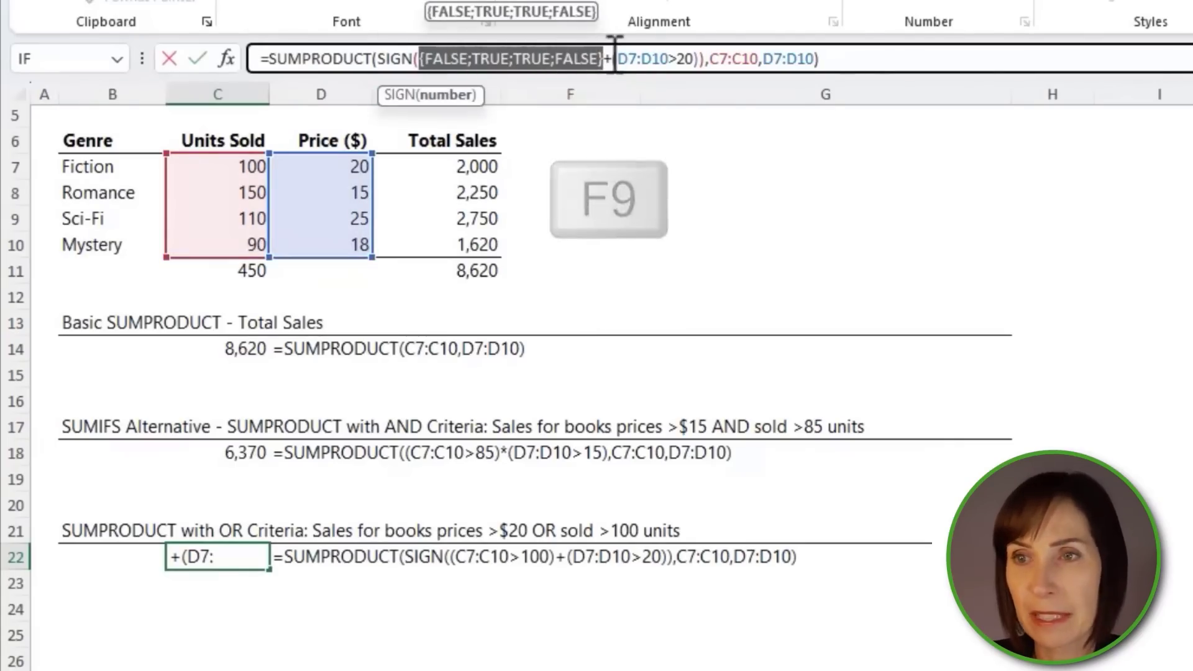
{"action": "left_click_drag", "start_coordinate": [609, 59], "coordinate": [697, 59]}
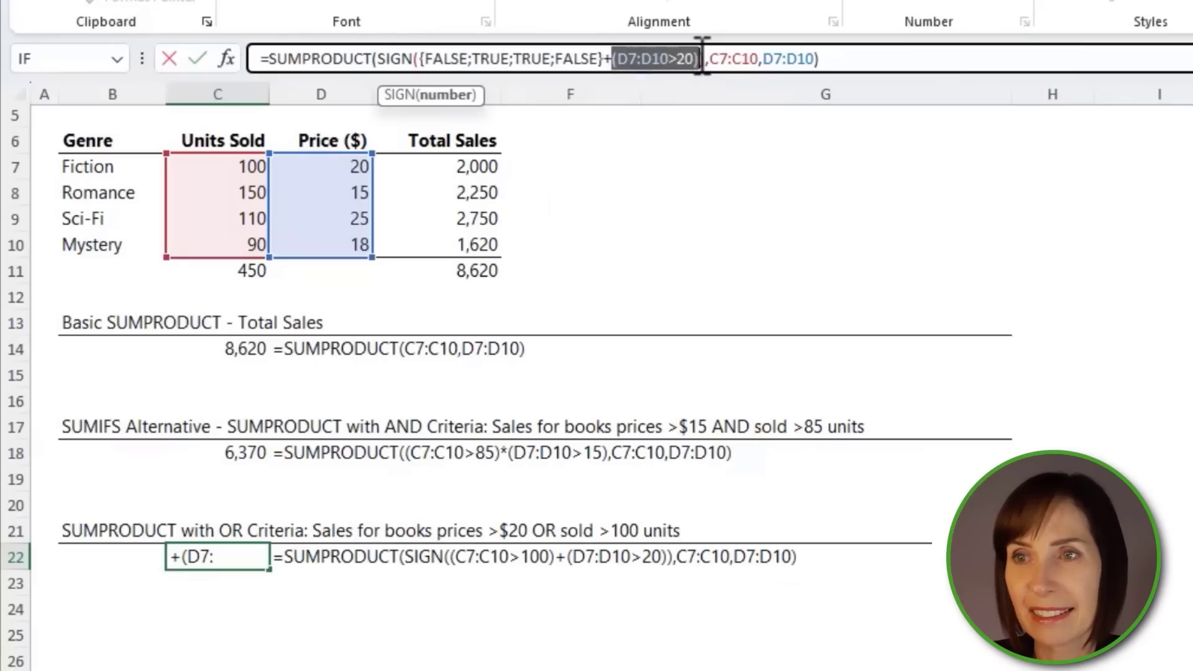
{"action": "key", "text": "F9"}
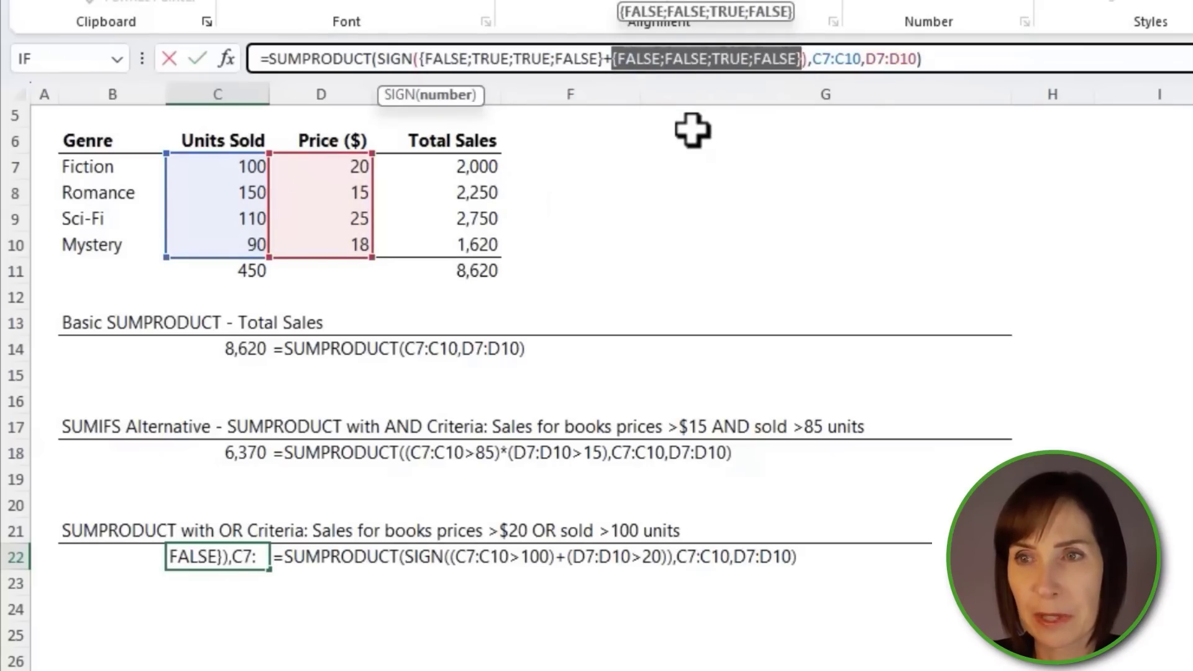
{"action": "left_click_drag", "start_coordinate": [420, 59], "coordinate": [801, 58]}
{"action": "key", "text": "F9"}
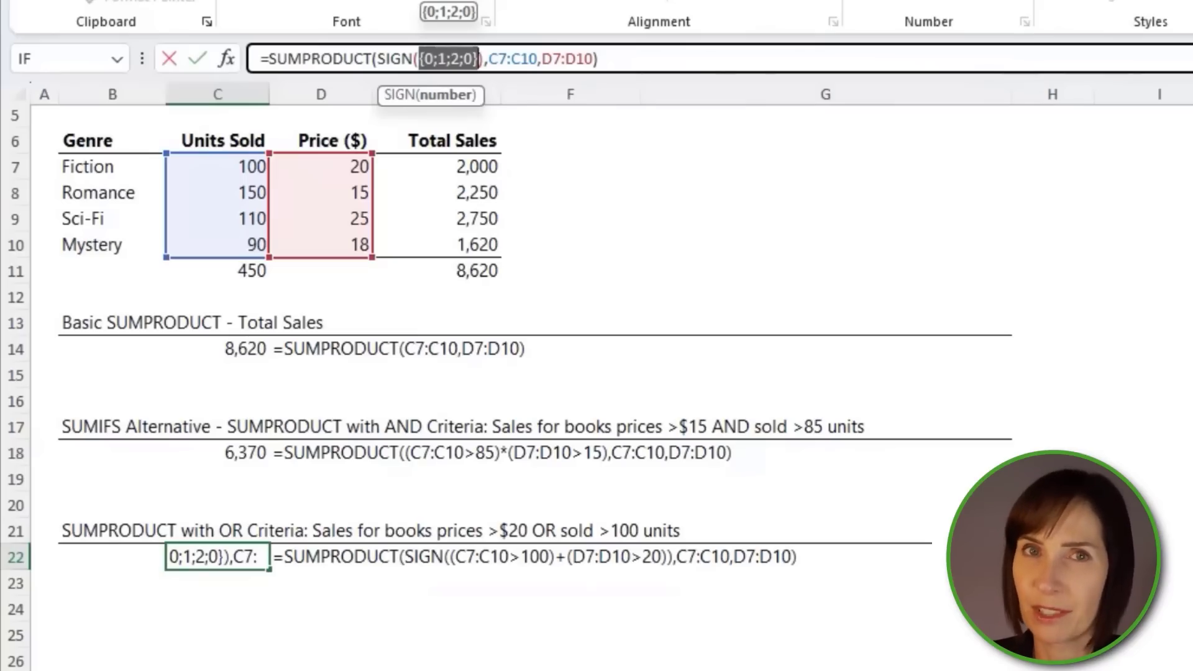
{"action": "double_click", "coordinate": [454, 58]}
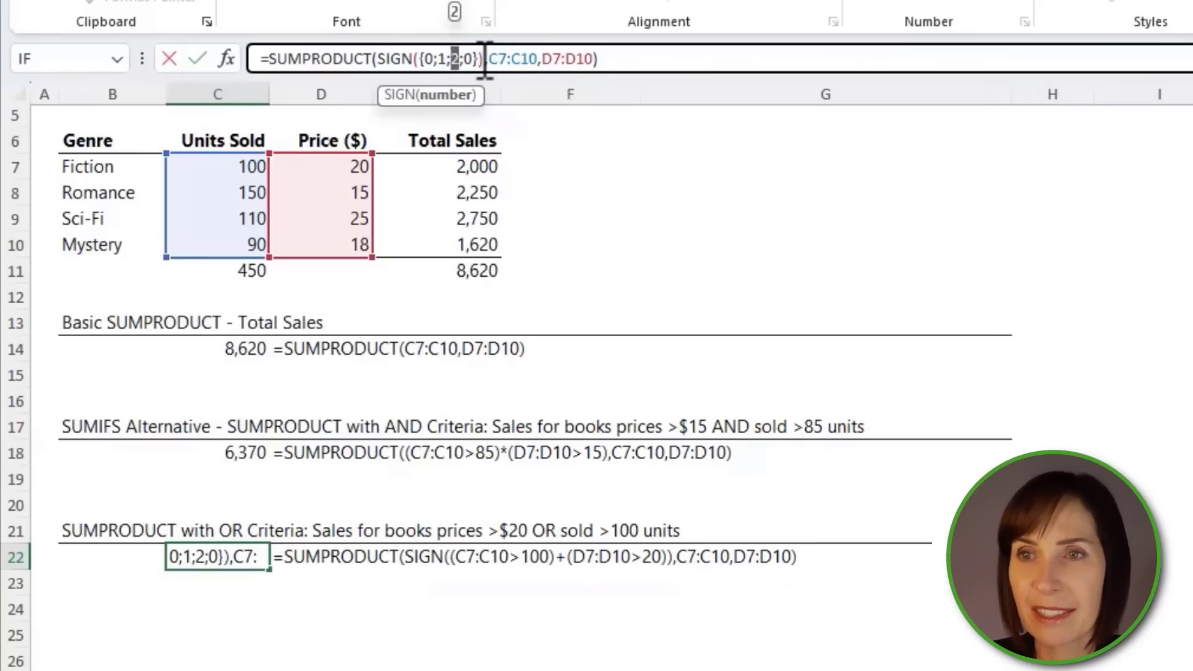
{"action": "left_click_drag", "start_coordinate": [483, 59], "coordinate": [377, 59]}
{"action": "key", "text": "F9"}
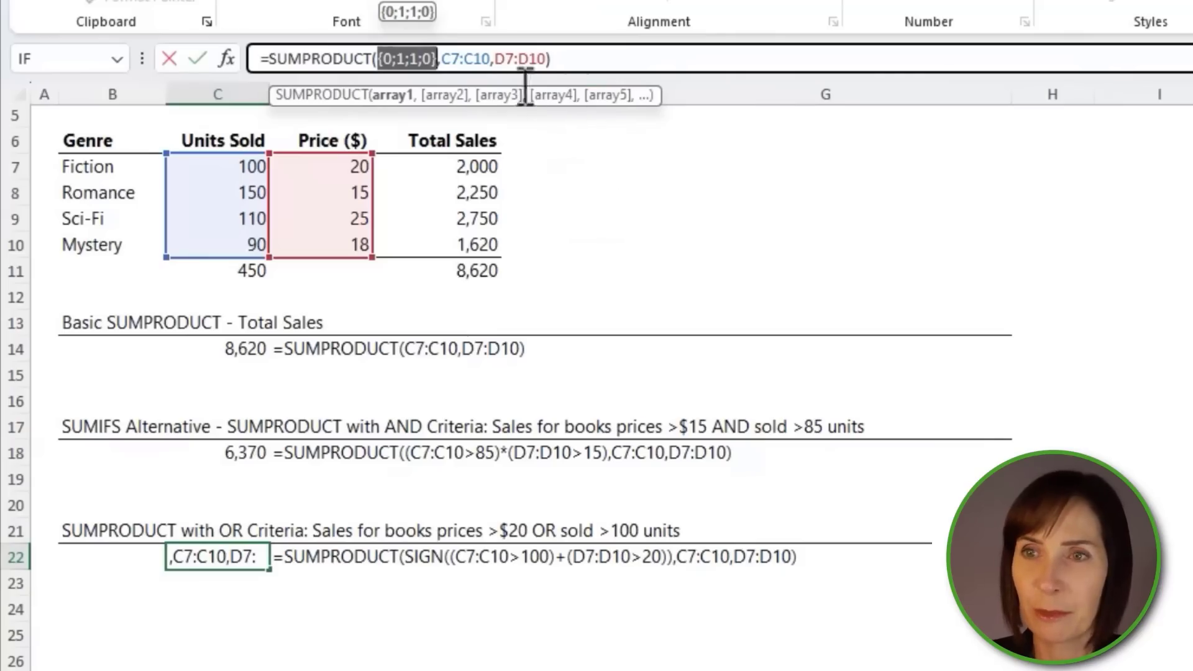
{"action": "left_click_drag", "start_coordinate": [491, 58], "coordinate": [441, 59]}
{"action": "key", "text": "F9"}
{"action": "left_click_drag", "start_coordinate": [615, 58], "coordinate": [564, 59]}
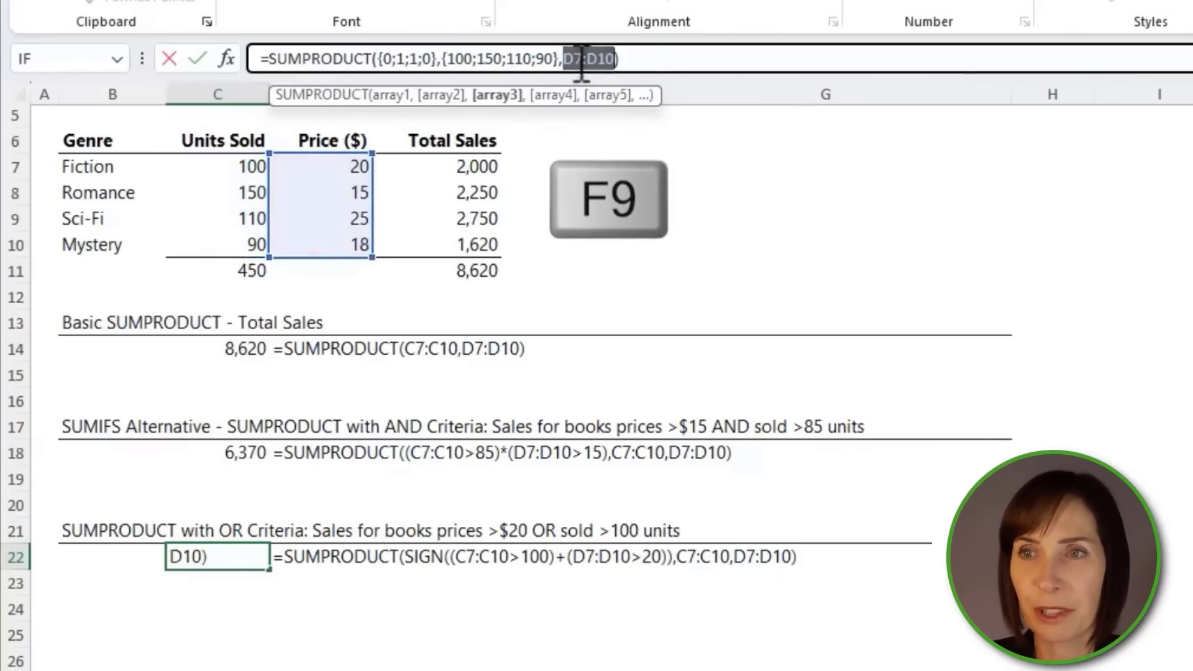
{"action": "key", "text": "F9"}
{"action": "key", "text": "Escape"}
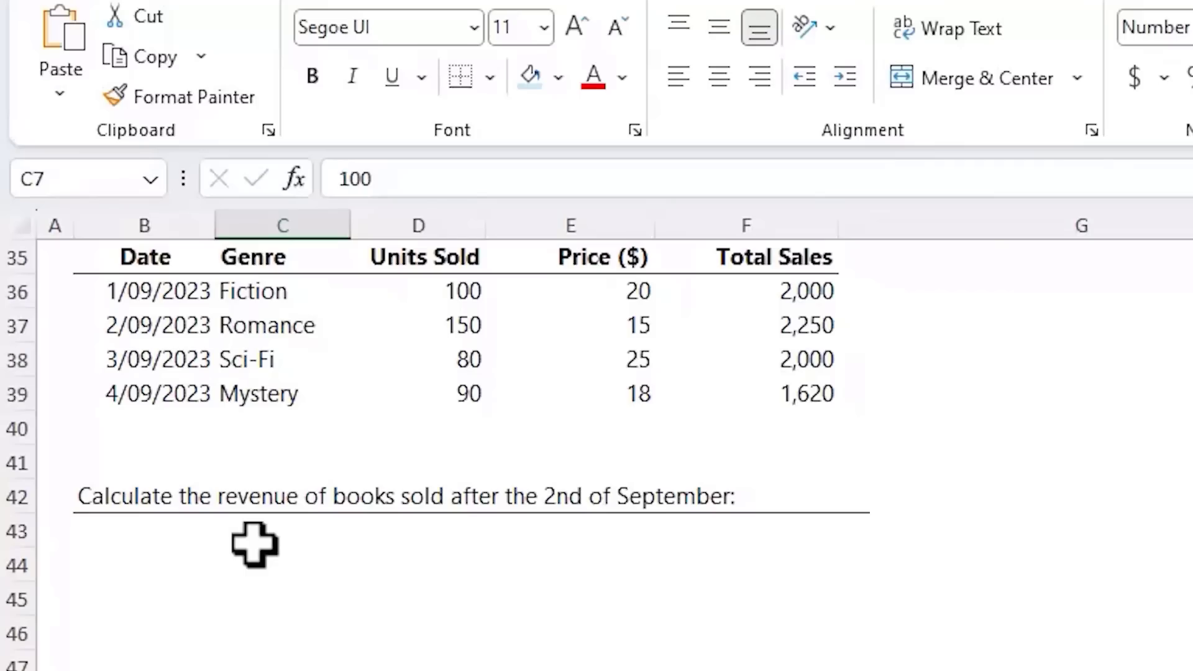
{"action": "left_click", "coordinate": [254, 545]}
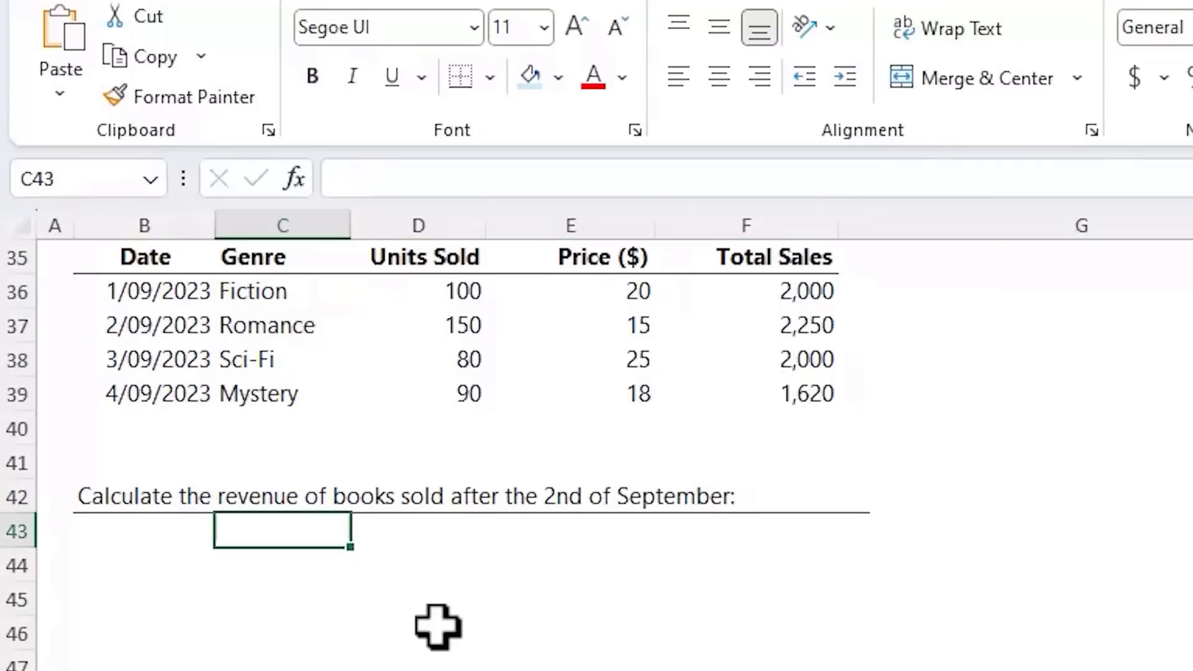
- Start C43 with =SUMPRODUCT(--(B36:B39>DATE(2023,09,02)) to test dates after 2 September
{"action": "type", "text": "=sumpr"}
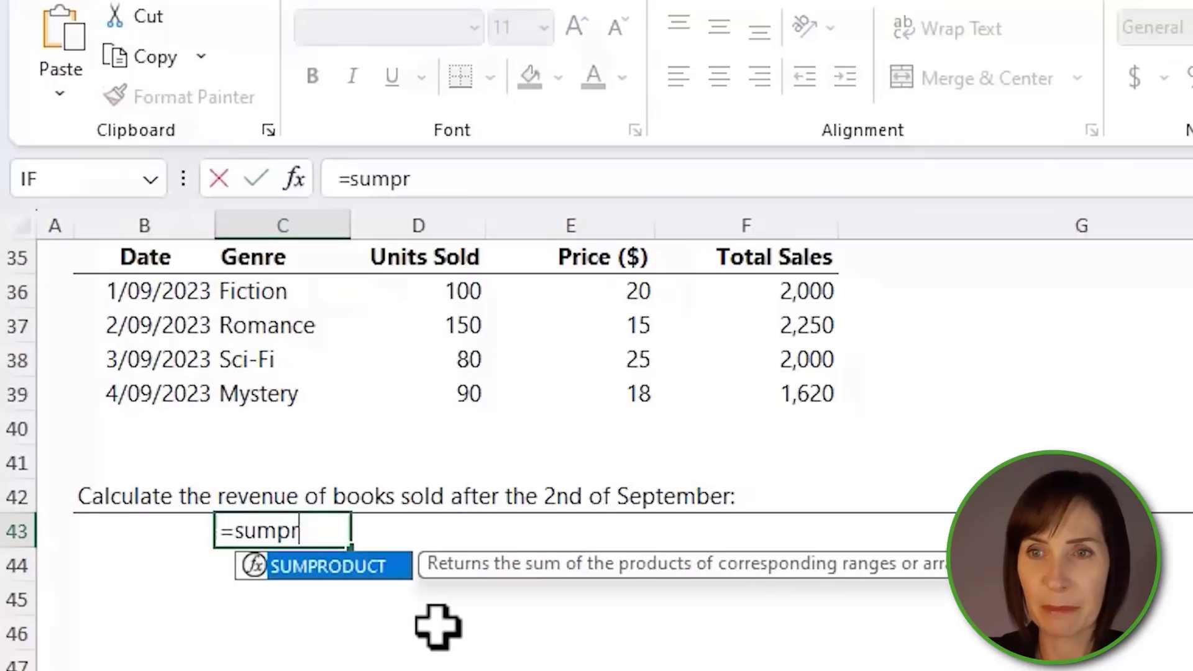
{"action": "key", "text": "Tab"}
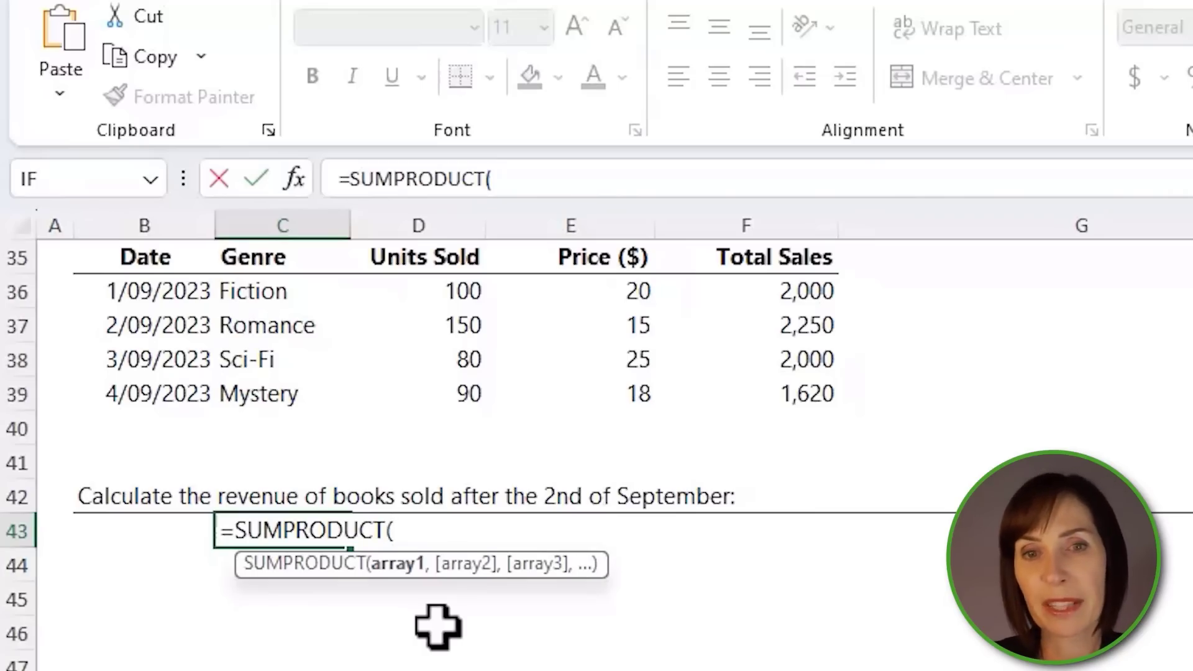
{"action": "type", "text": "--"}
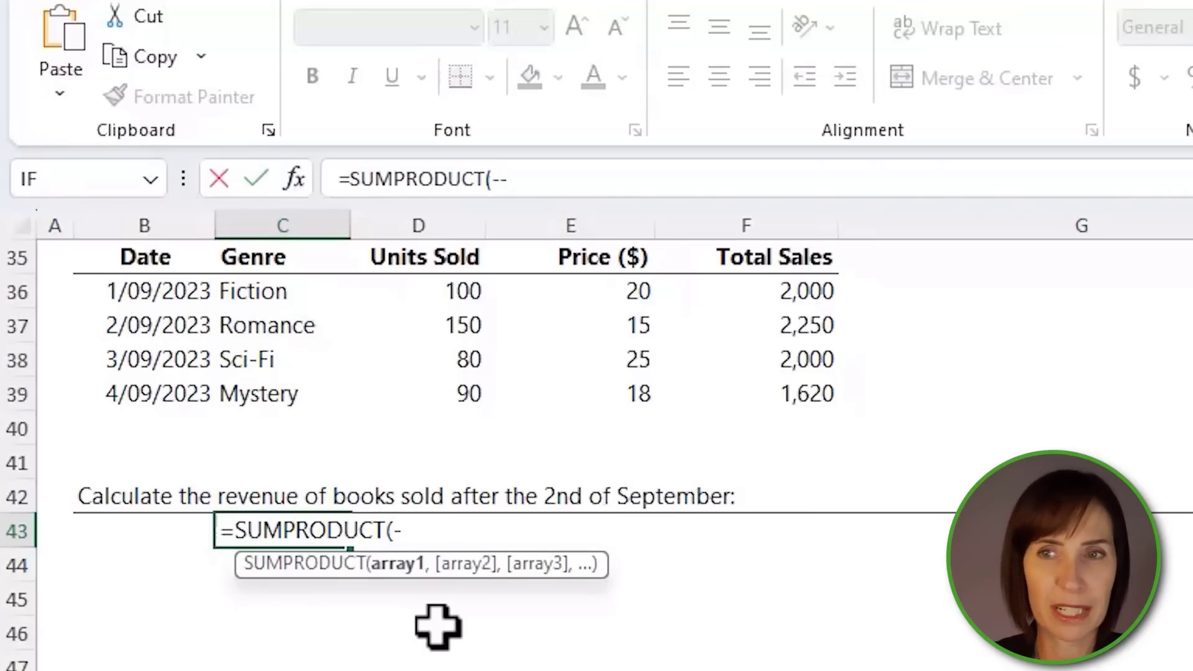
{"action": "type", "text": "("}
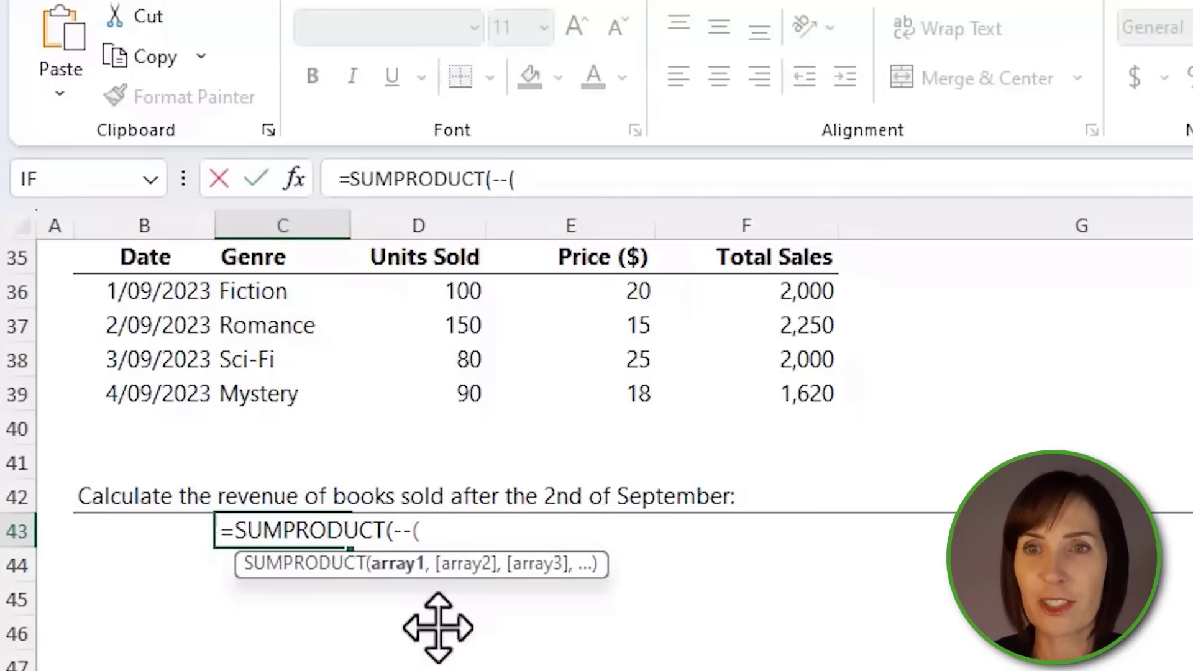
{"action": "left_click_drag", "start_coordinate": [145, 295], "coordinate": [155, 386]}
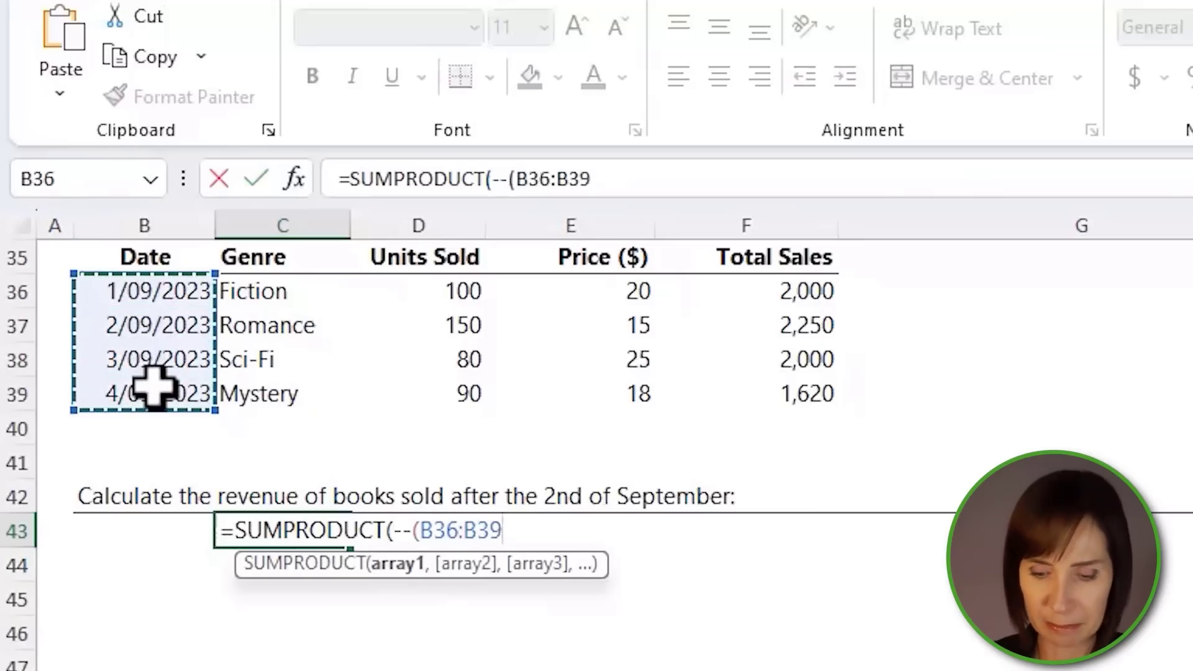
{"action": "type", "text": ">da"}
{"action": "key", "text": "Tab"}
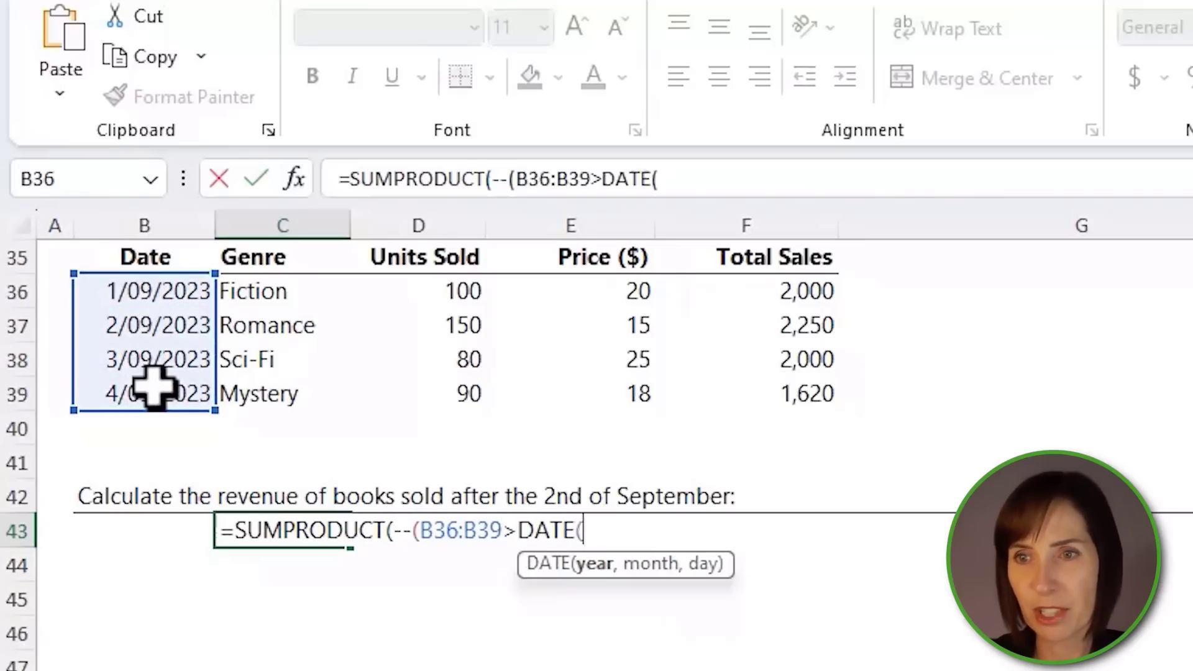
{"action": "type", "text": "2023,0"}
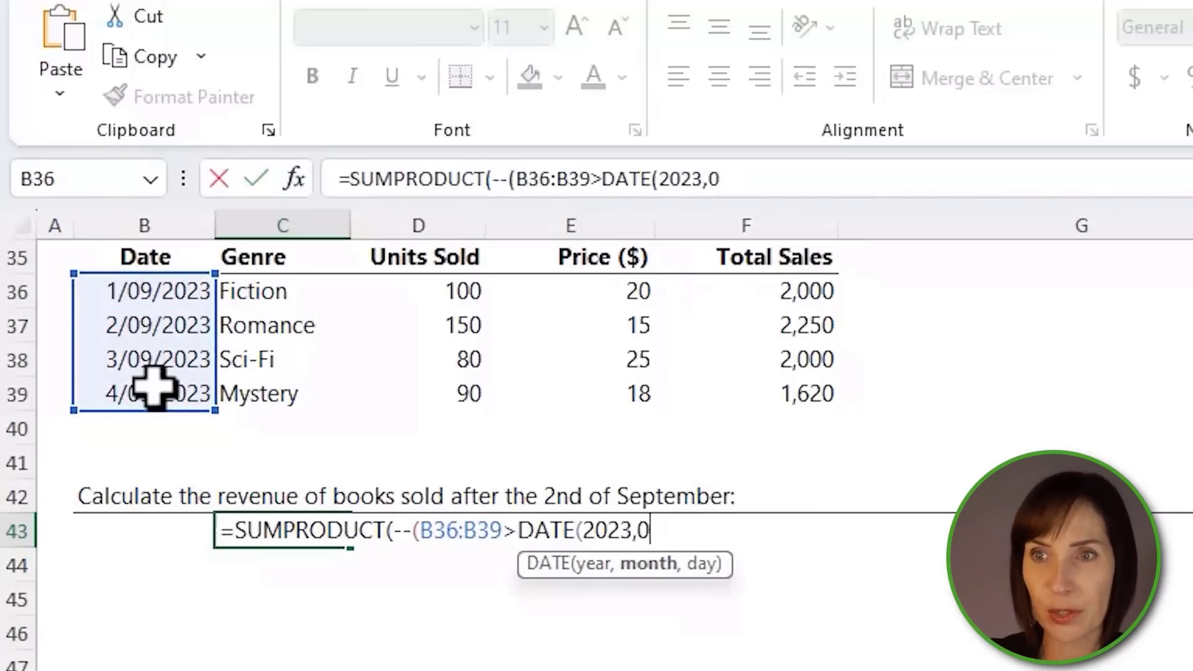
{"action": "type", "text": "9,02)"}
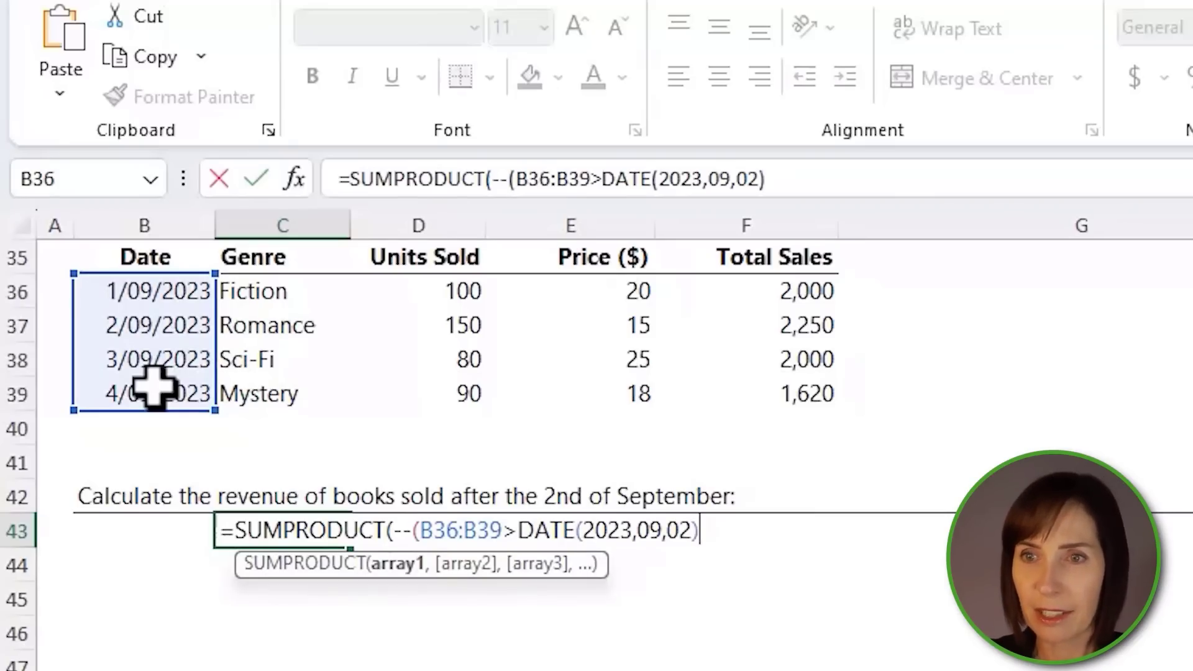
{"action": "type", "text": ")"}
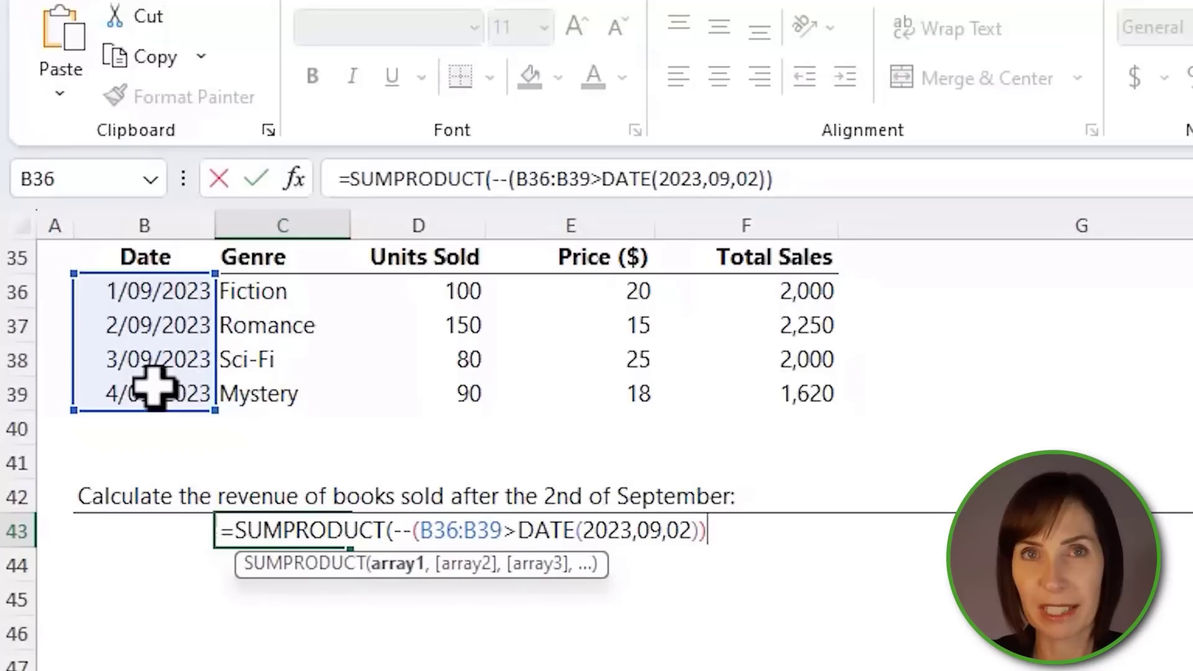
{"action": "type", "text": ","}
- Add the D36:D39 and E36:E39 arrays so C43 returns revenue of 3620
{"action": "left_click_drag", "start_coordinate": [373, 292], "coordinate": [399, 391]}
{"action": "type", "text": ","}
{"action": "left_click_drag", "start_coordinate": [613, 292], "coordinate": [614, 385]}
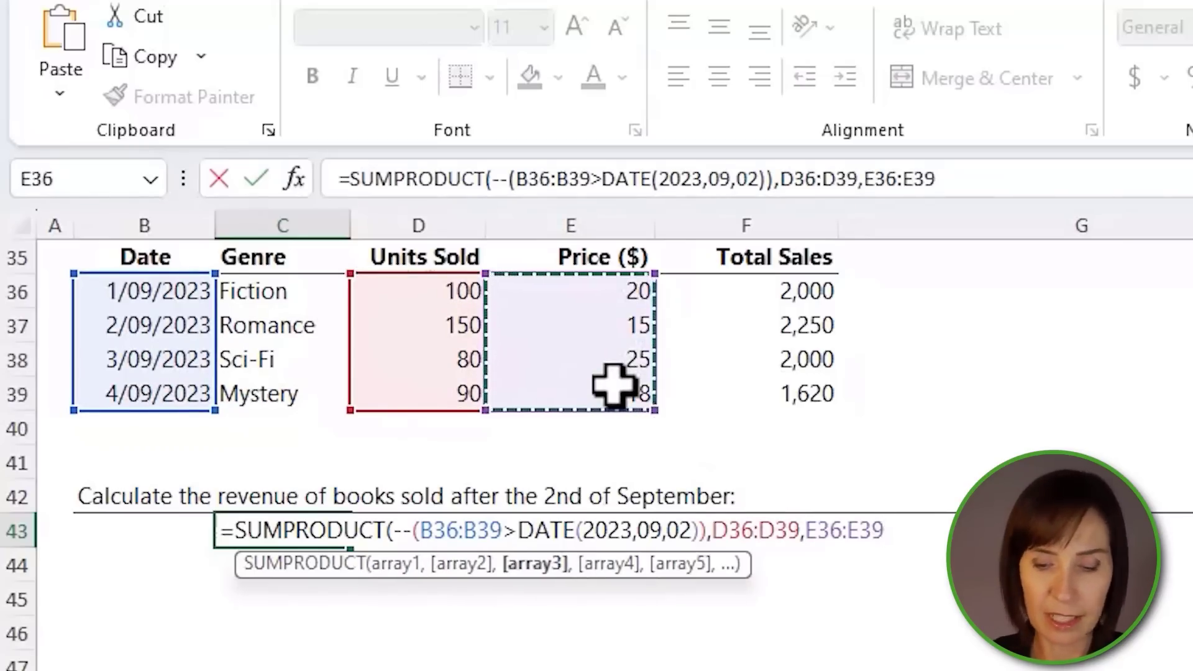
{"action": "type", "text": ")"}
{"action": "key", "text": "Return"}
{"action": "key", "text": "Up"}
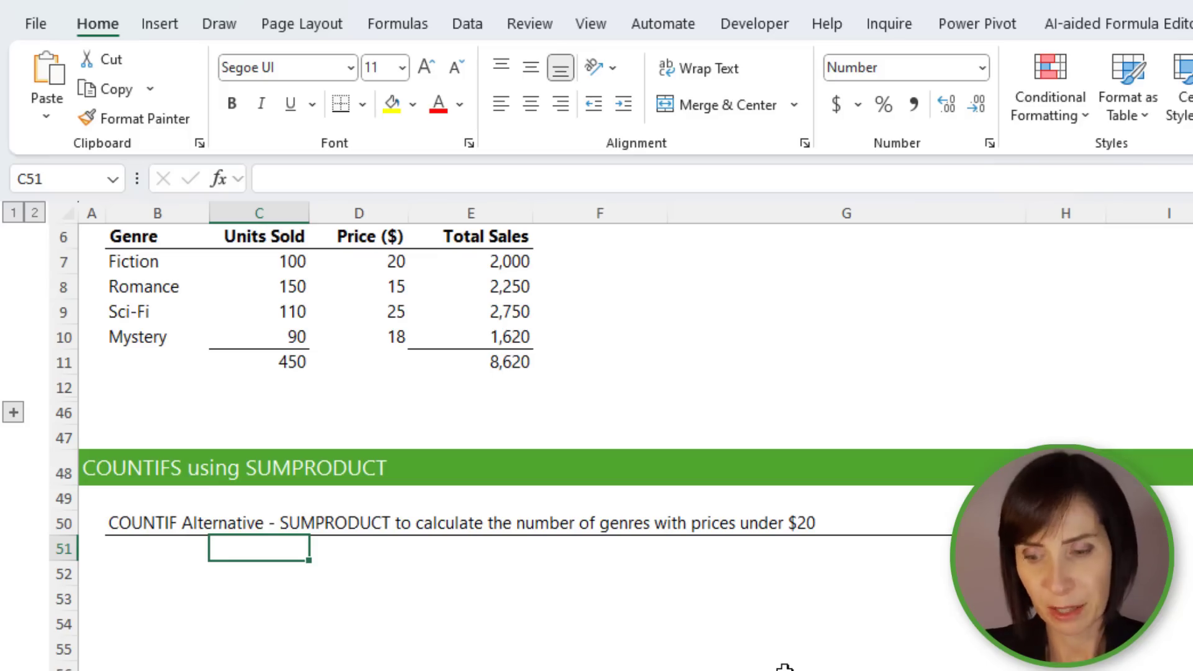
- Enter =SUMPRODUCT(--(D7:D10<20)) in C51, counting 2 genres priced under $20
{"action": "type", "text": "=sump"}
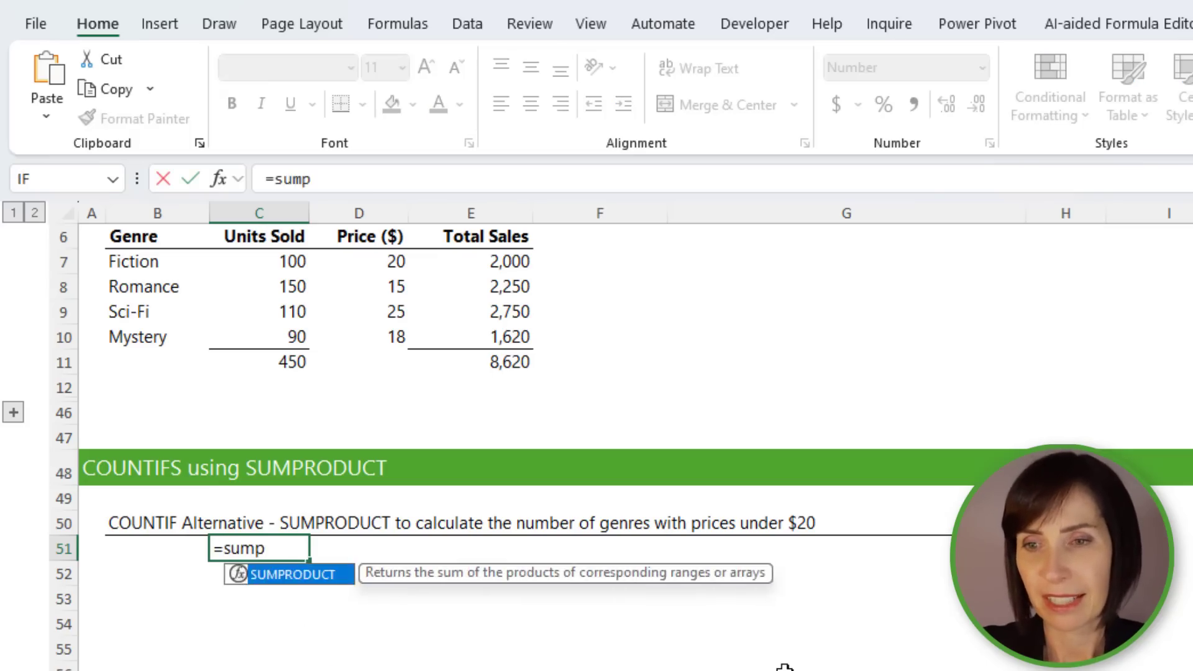
{"action": "key", "text": "Tab"}
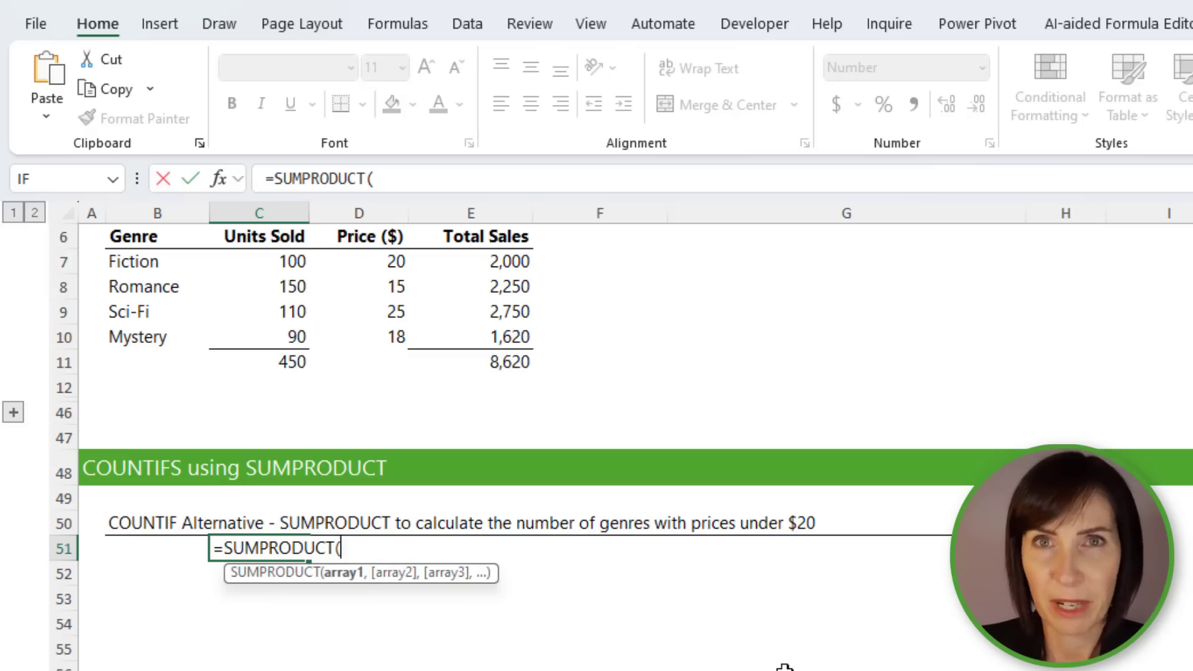
{"action": "type", "text": "--"}
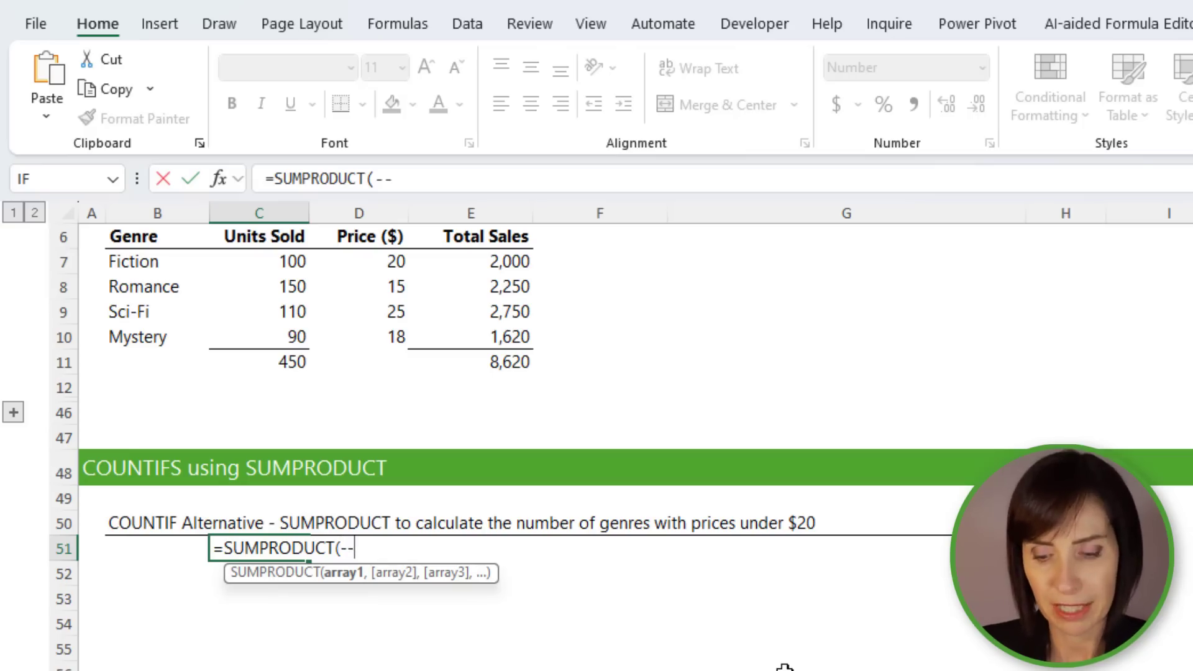
{"action": "type", "text": "("}
{"action": "left_click_drag", "start_coordinate": [364, 264], "coordinate": [374, 339]}
{"action": "type", "text": "<"}
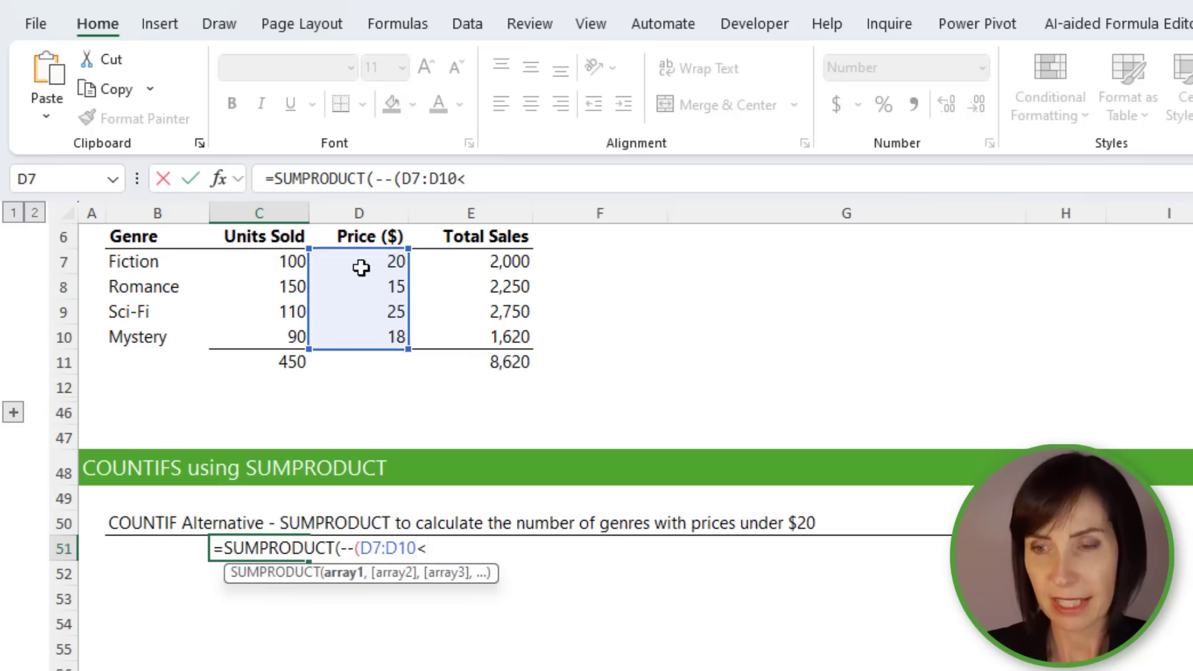
{"action": "type", "text": "20)"}
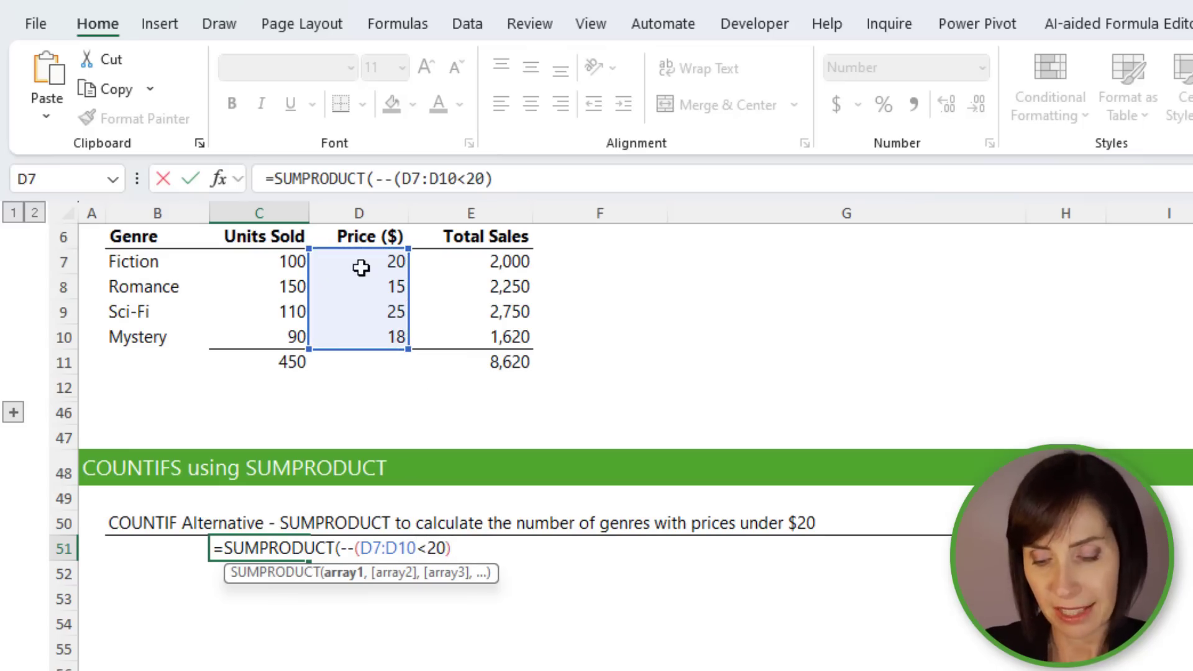
{"action": "type", "text": ")"}
{"action": "key", "text": "Return"}
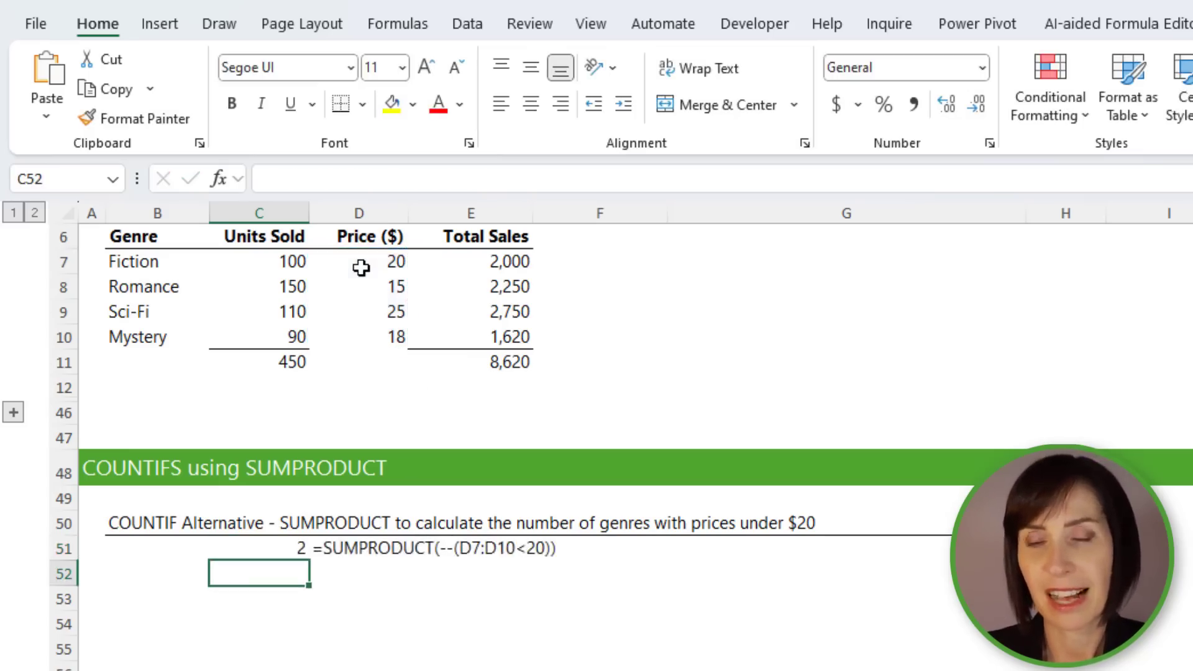
{"action": "key", "text": "Up"}
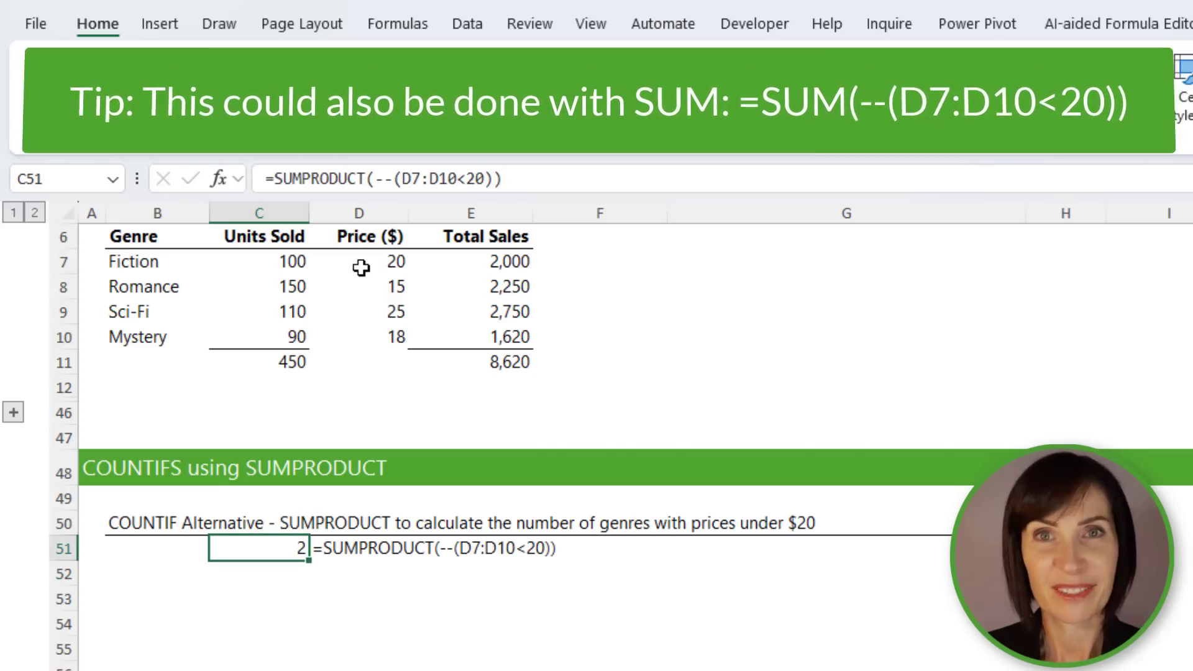